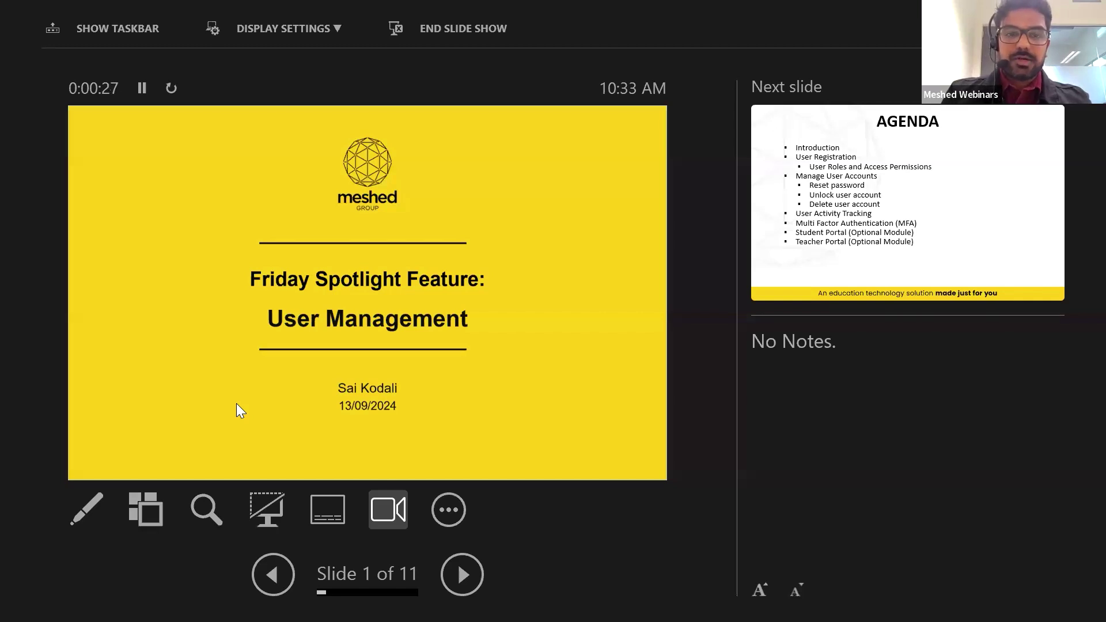
Advance the slide show through the Agenda, Introduction and Staff User Registration slides to User Roles and Access Permissions.
click(462, 574)
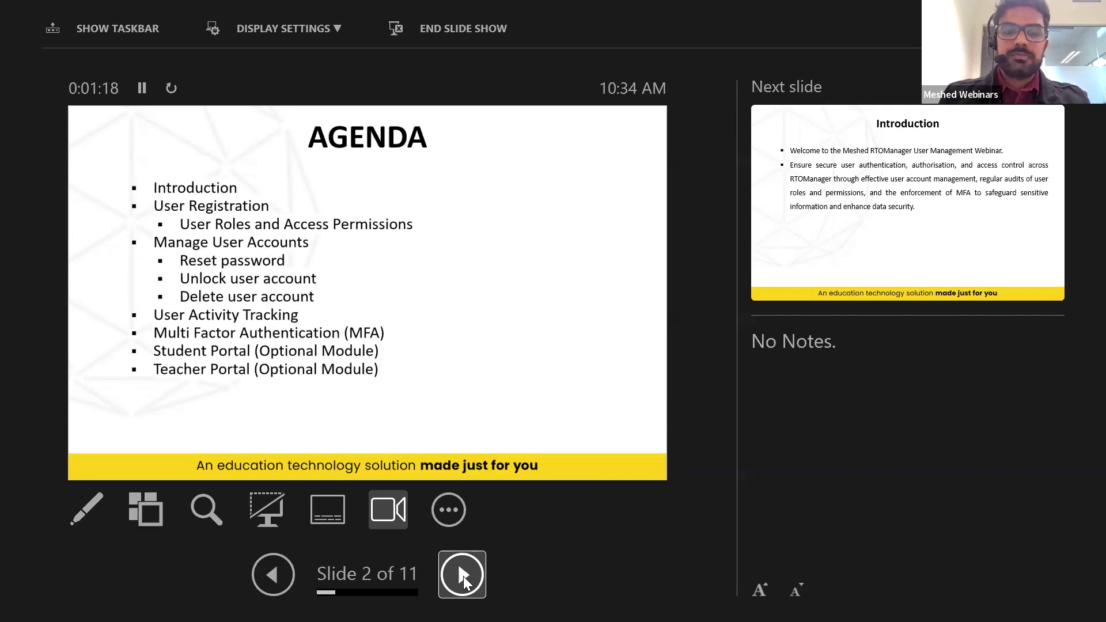
click(462, 574)
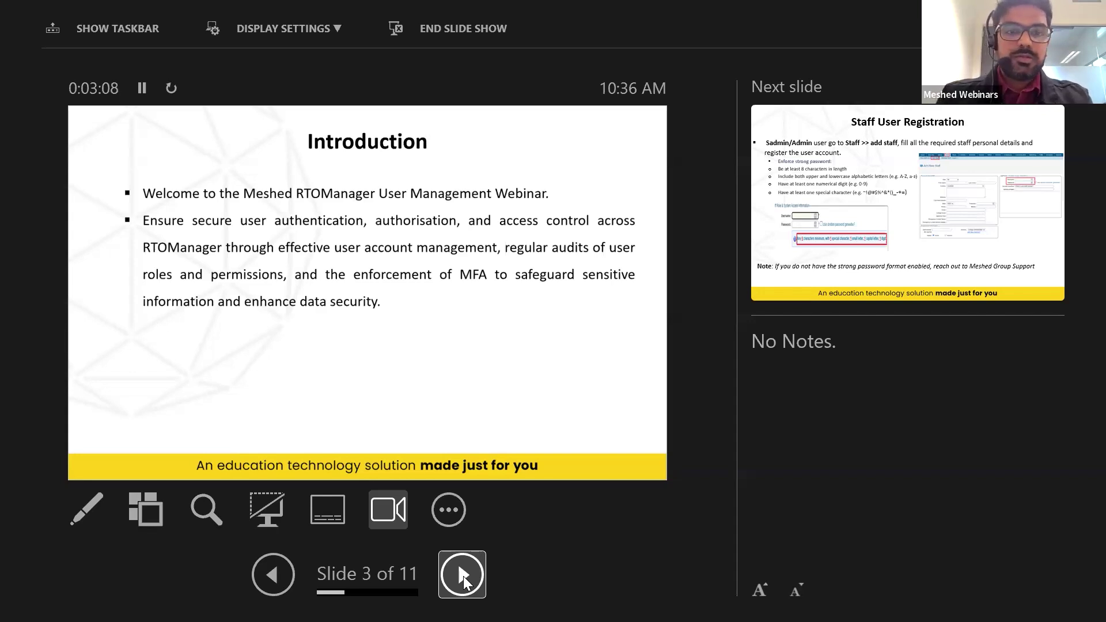
click(464, 581)
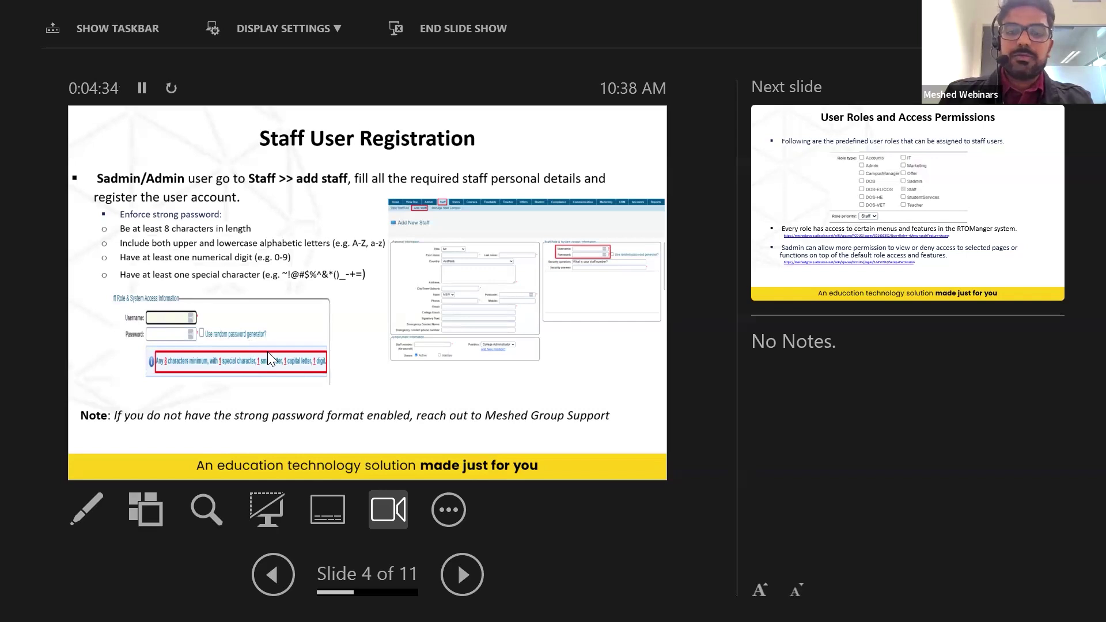
key(Right)
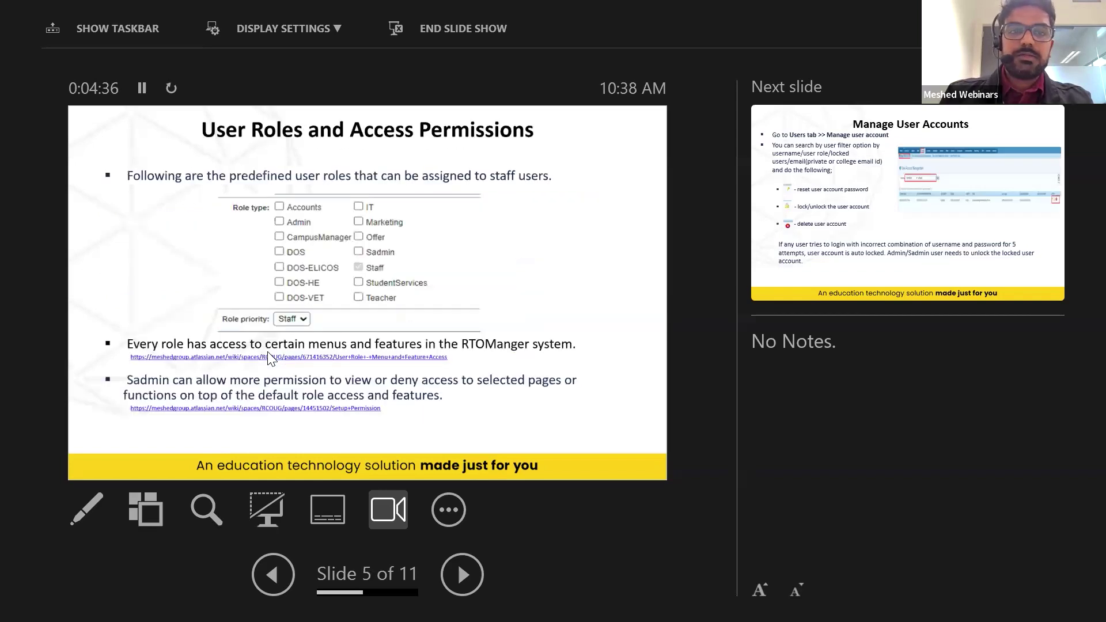
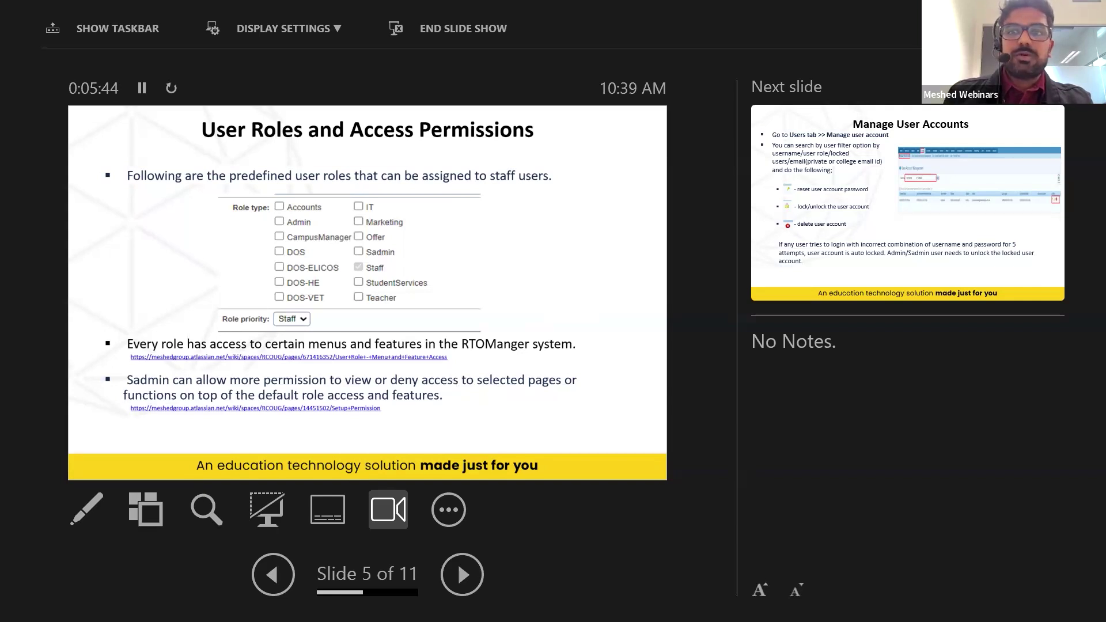
End the slide show and switch to the RTOManager site in Chrome.
key(Escape)
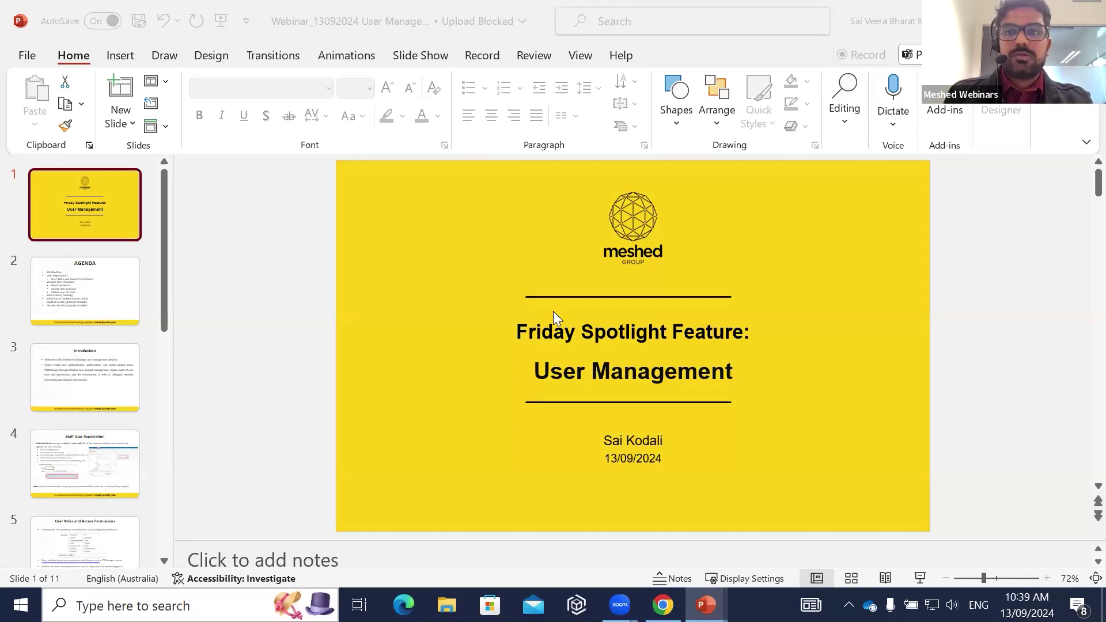
scroll(553, 316, down, 4)
key(alt+Tab)
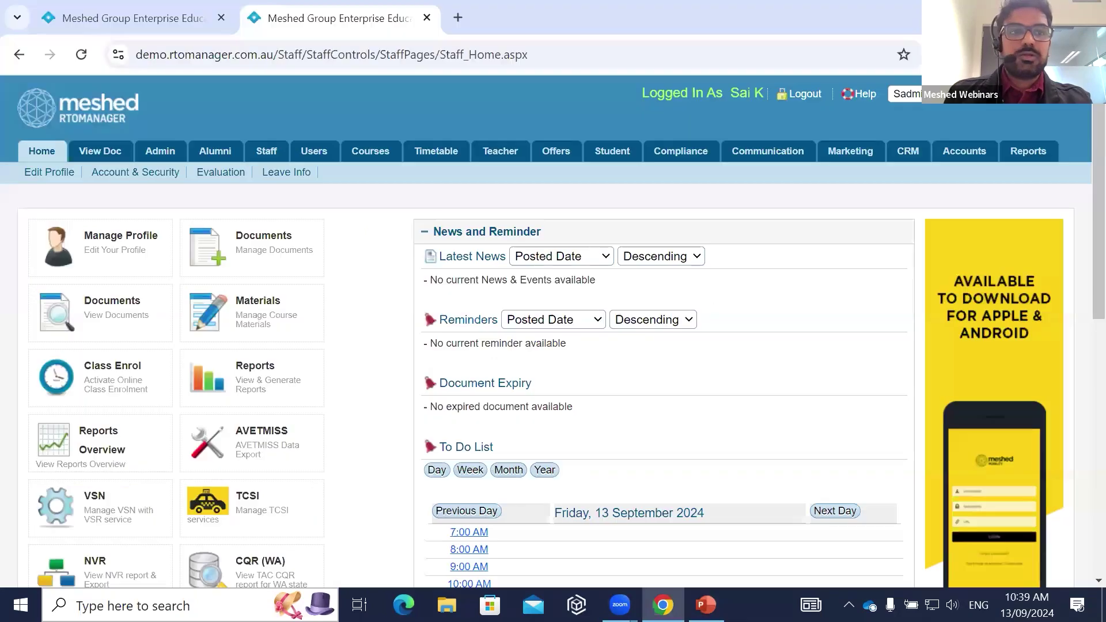
click(82, 54)
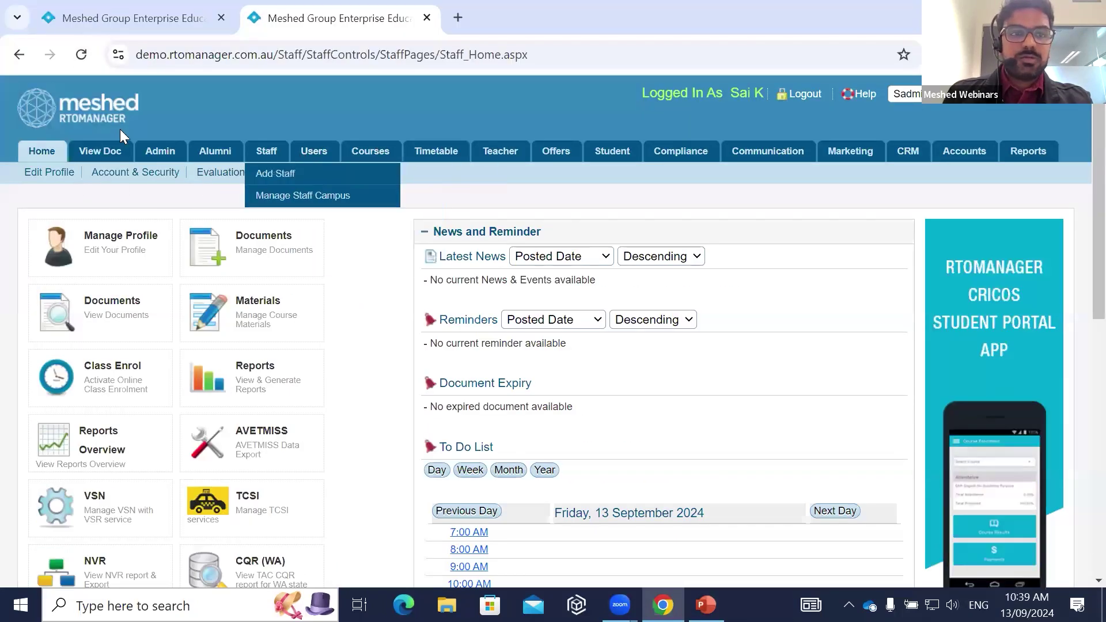
Open the Add Staff form and examine its personal information, system access, role type and associated campus sections.
mouse_move(315, 151)
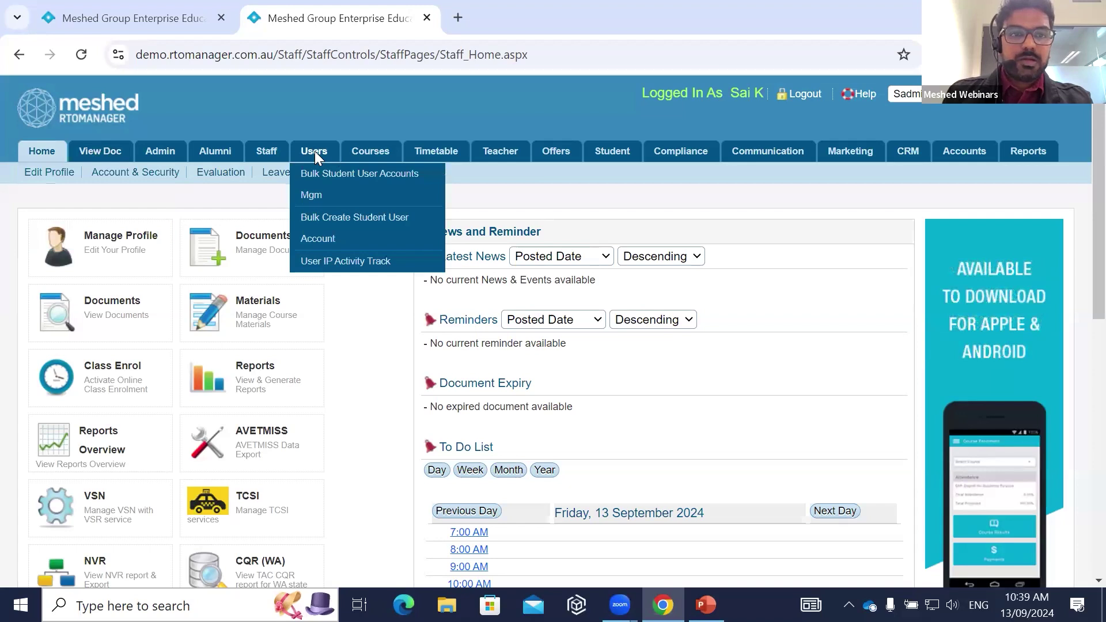
click(254, 148)
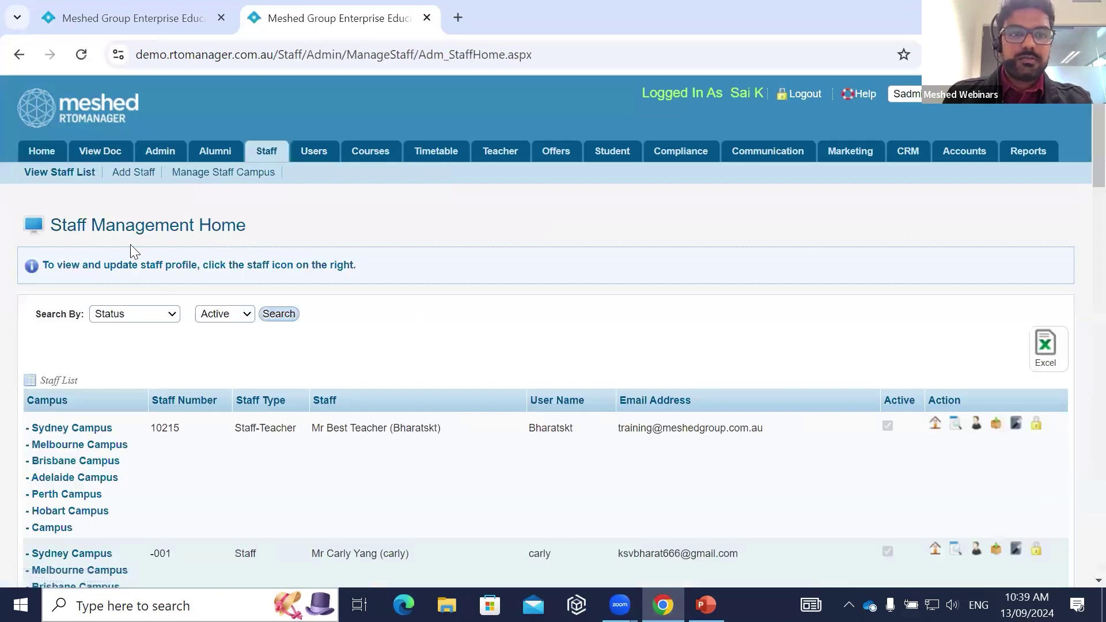
click(145, 174)
scroll(427, 247, down, 3)
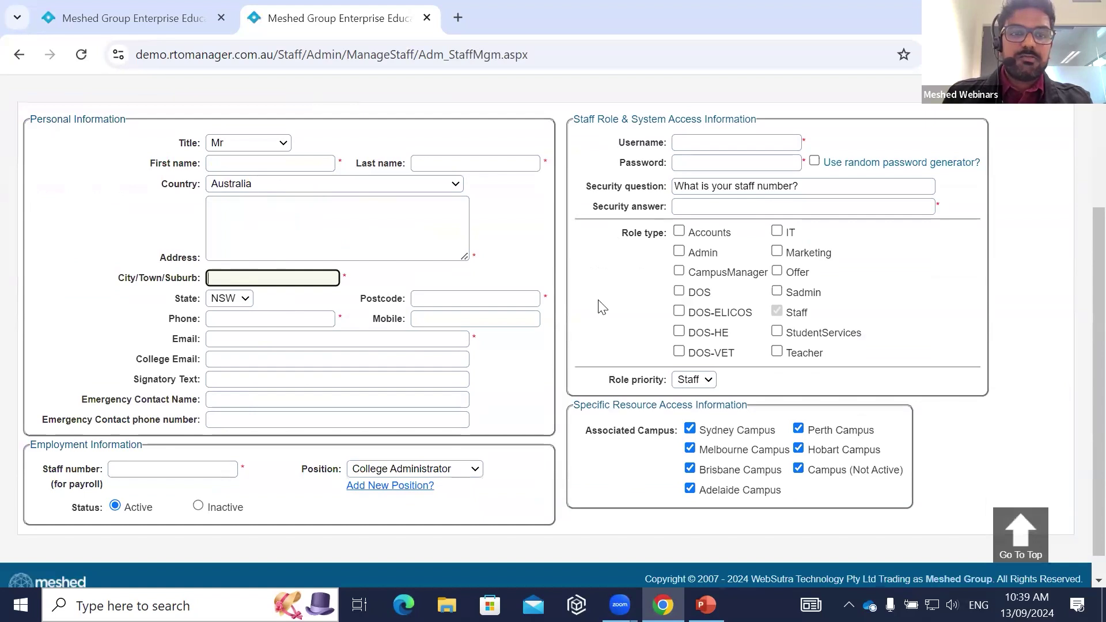
scroll(520, 267, down, 1)
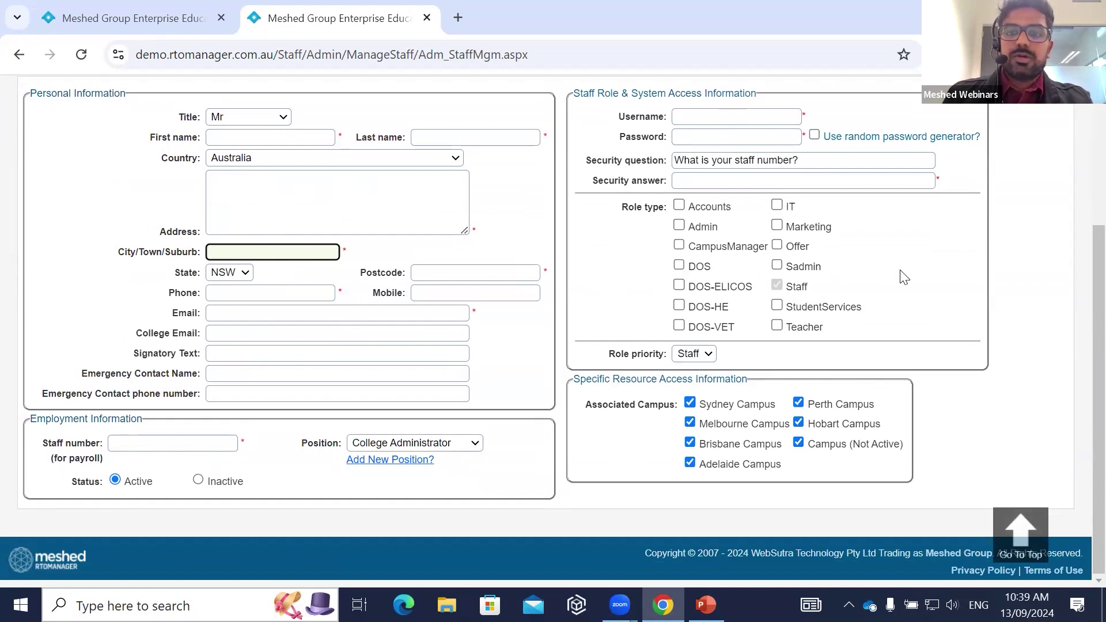
scroll(933, 266, up, 3)
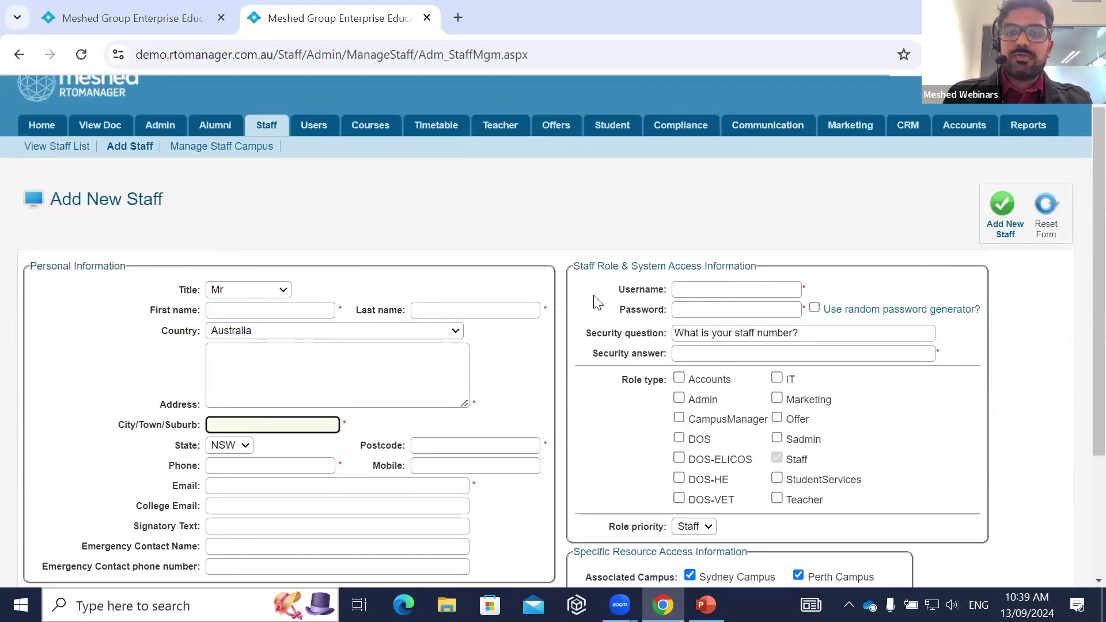
scroll(109, 247, down, 2)
scroll(126, 190, up, 3)
Open Setup Permission in the Admin area and bring up the Create Permission Group page.
mouse_move(155, 154)
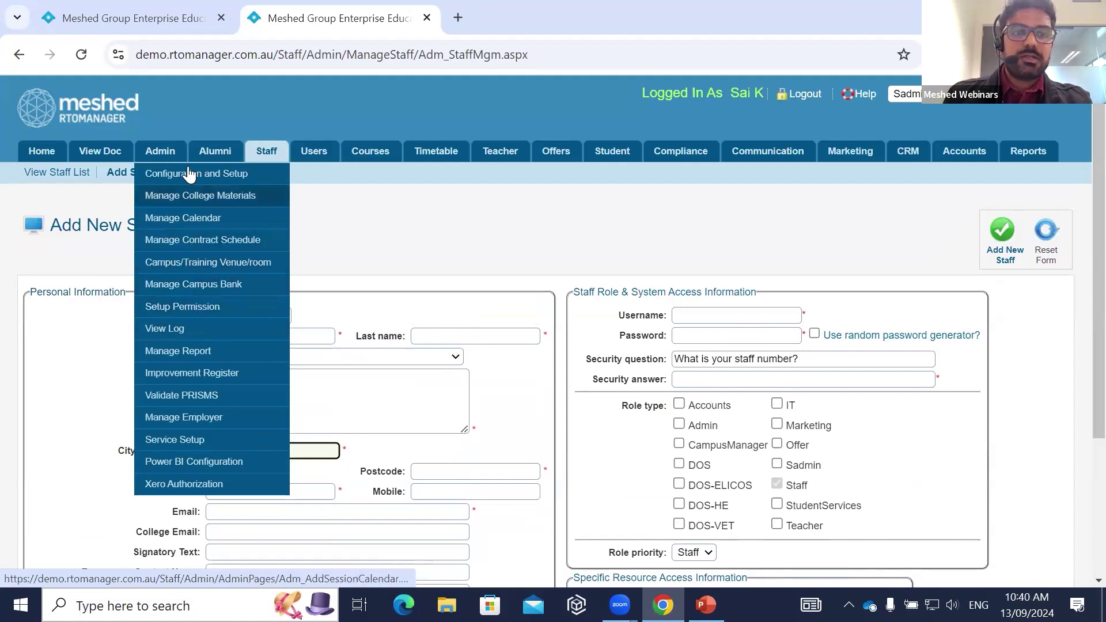
click(193, 311)
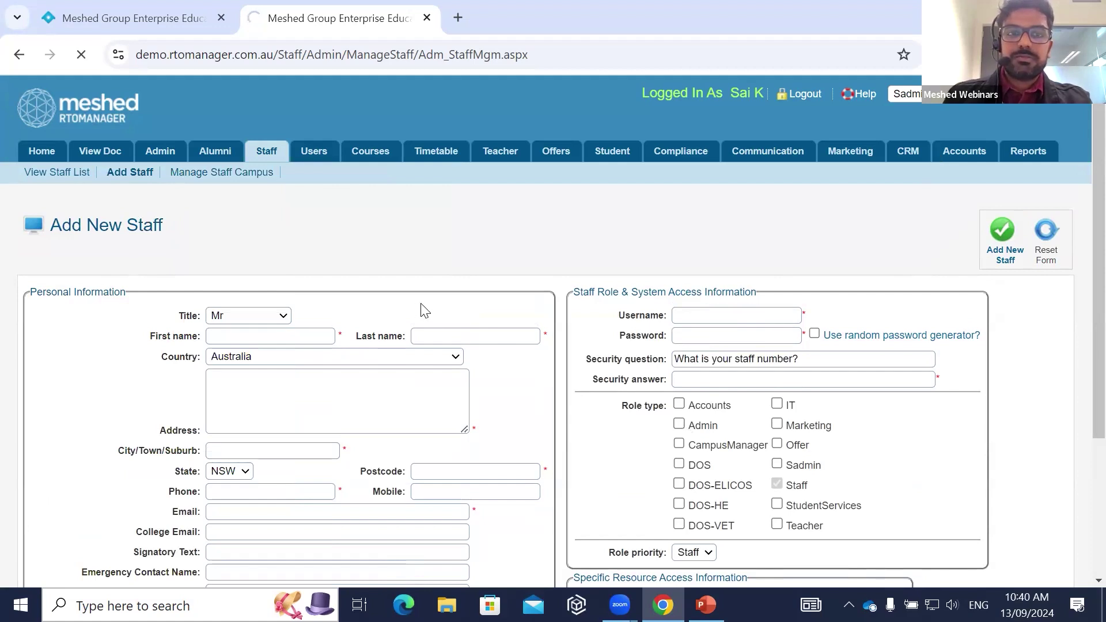
scroll(583, 243, down, 2)
scroll(583, 243, up, 2)
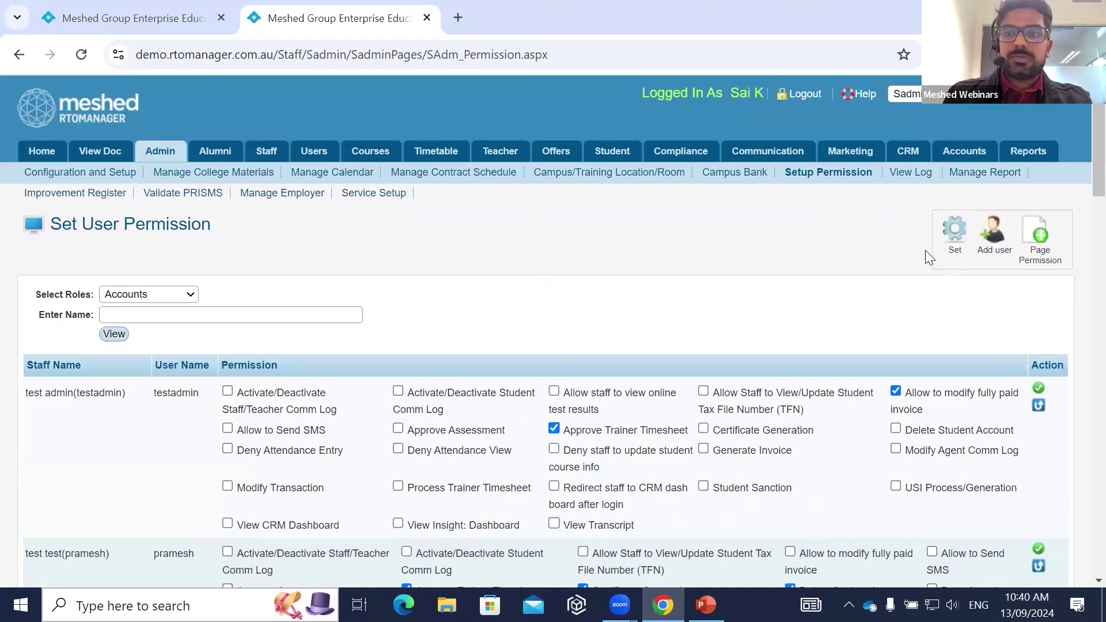
click(955, 229)
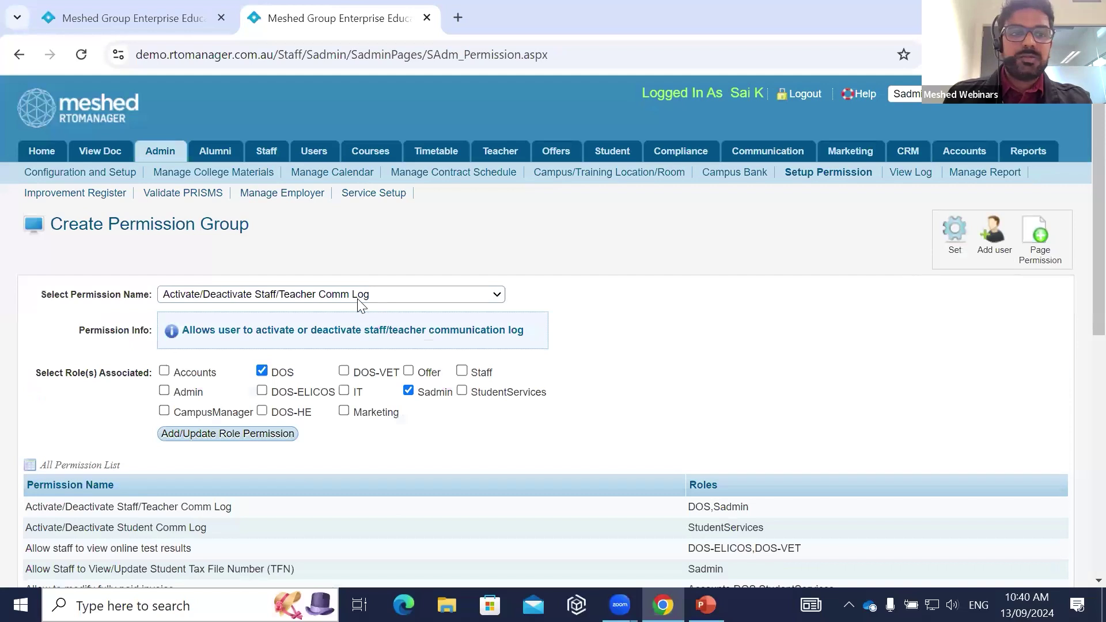
Examine the available permission names and the roles associated with the staff/teacher communication log permission.
scroll(424, 228, down, 2)
click(441, 213)
drag(495, 259, 675, 266)
scroll(456, 360, up, 3)
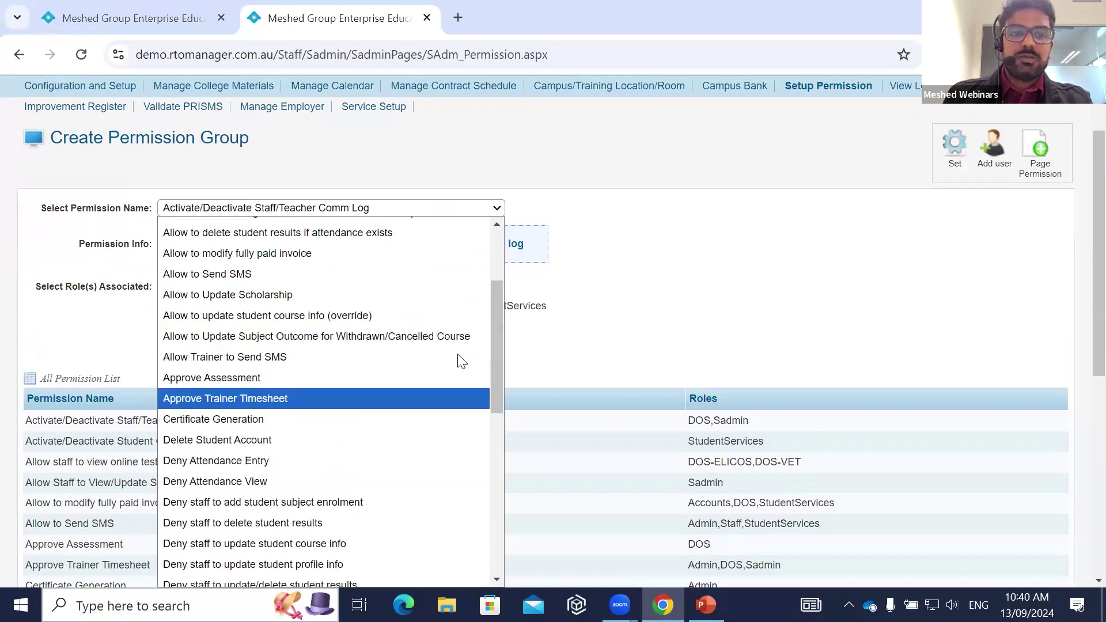
click(617, 284)
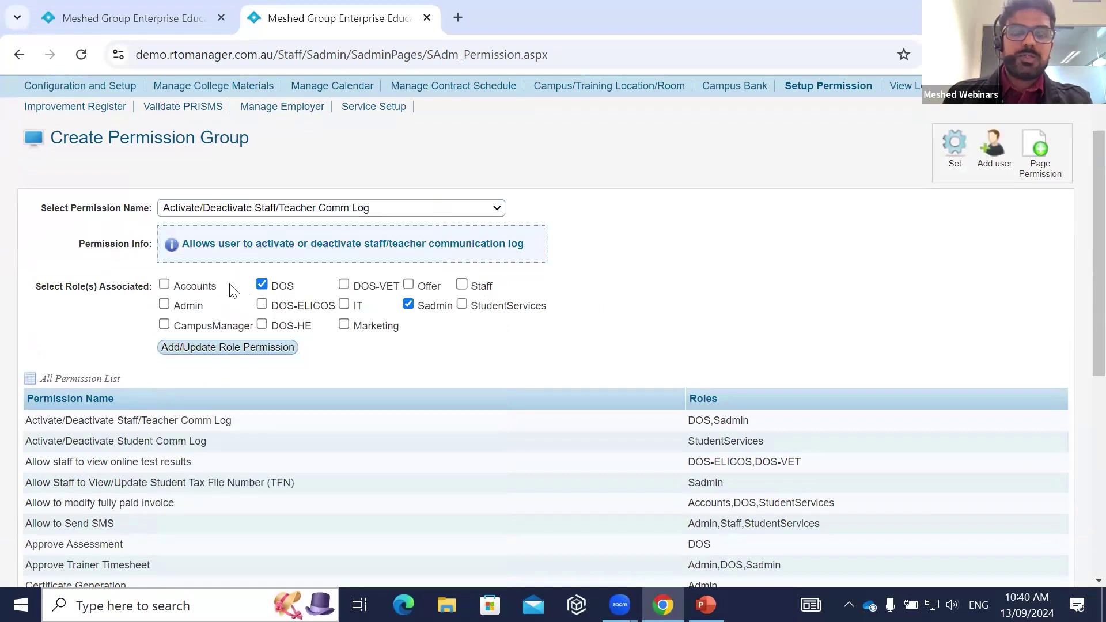
click(379, 209)
key(Escape)
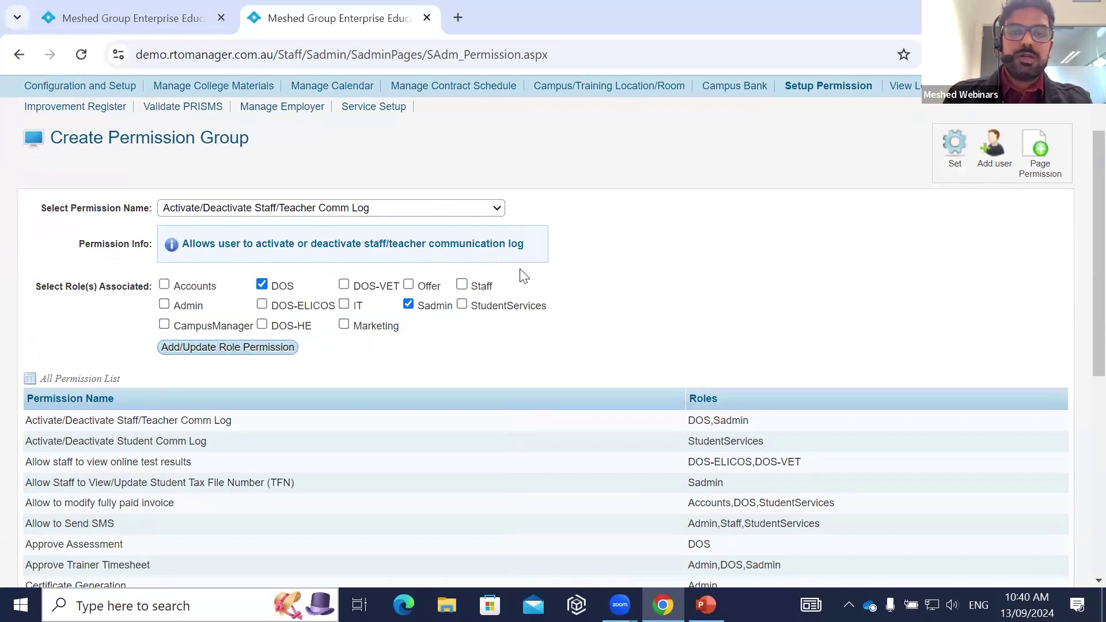
Review the list of all permissions and check which roles are assigned to Allow to Send SMS.
scroll(222, 311, down, 5)
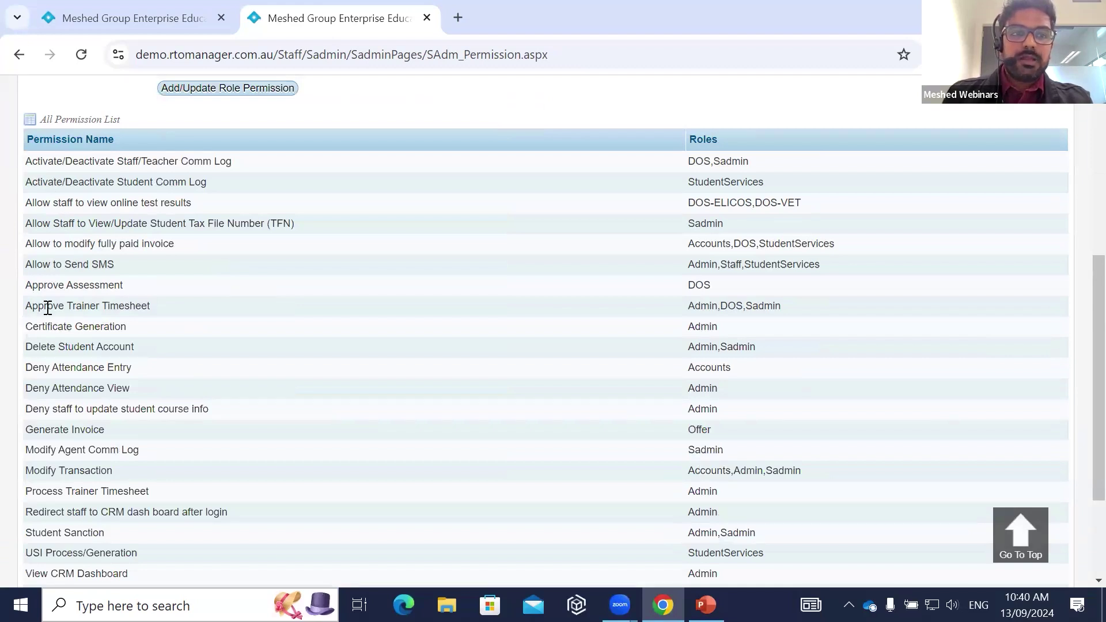
drag(32, 264, 140, 275)
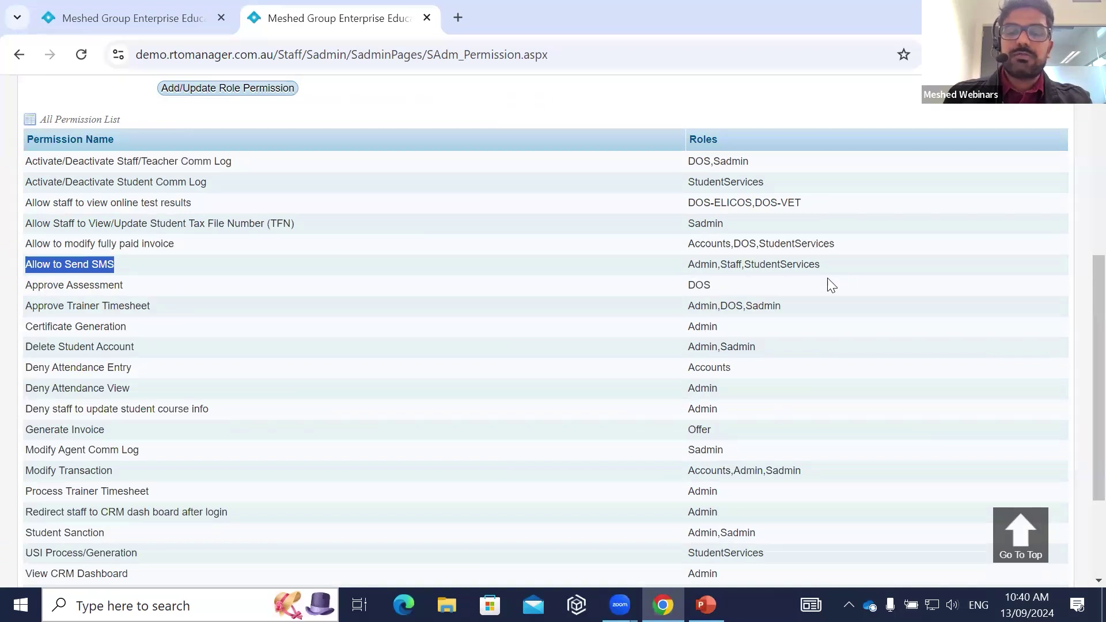
scroll(441, 314, up, 3)
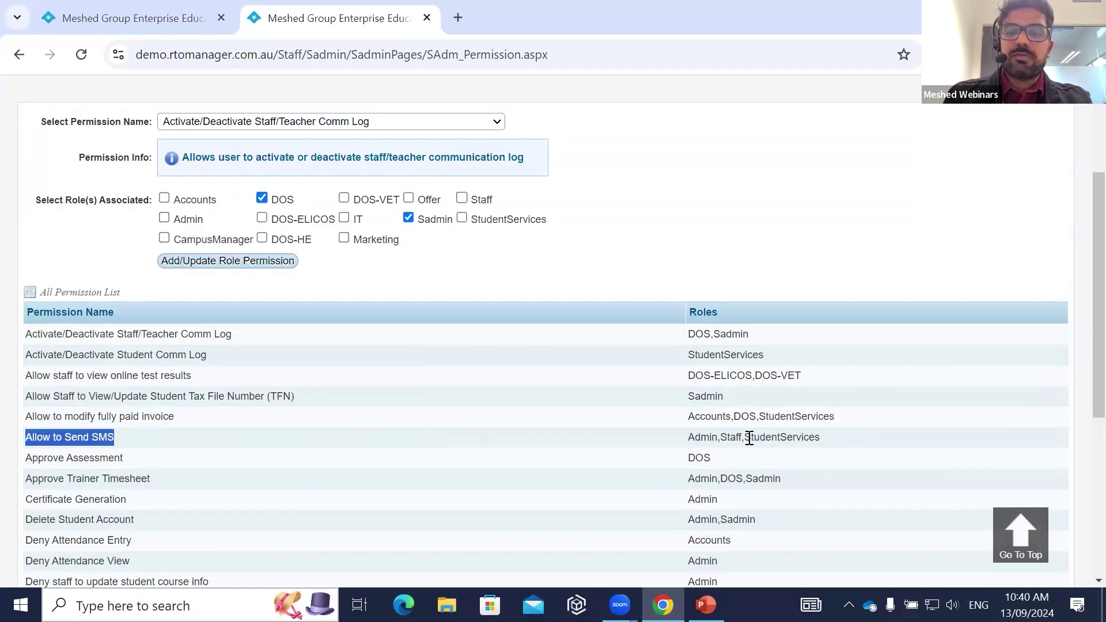
scroll(800, 455, up, 3)
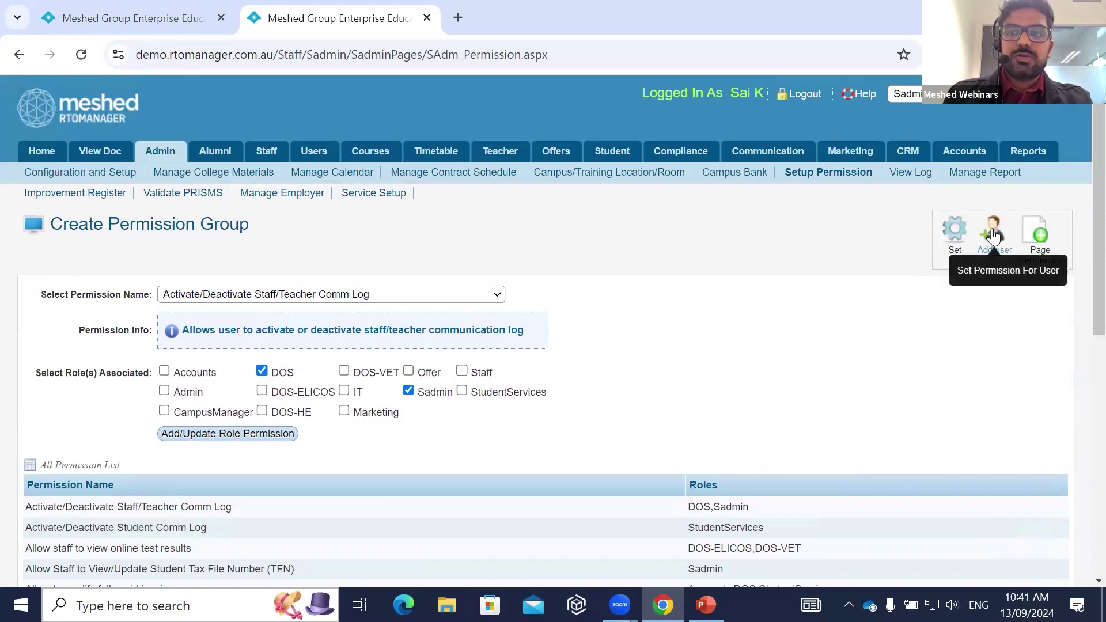
On the Set User Permission page, filter by the StudentServices role and enable Allow to Send SMS for the Student Services account.
click(991, 235)
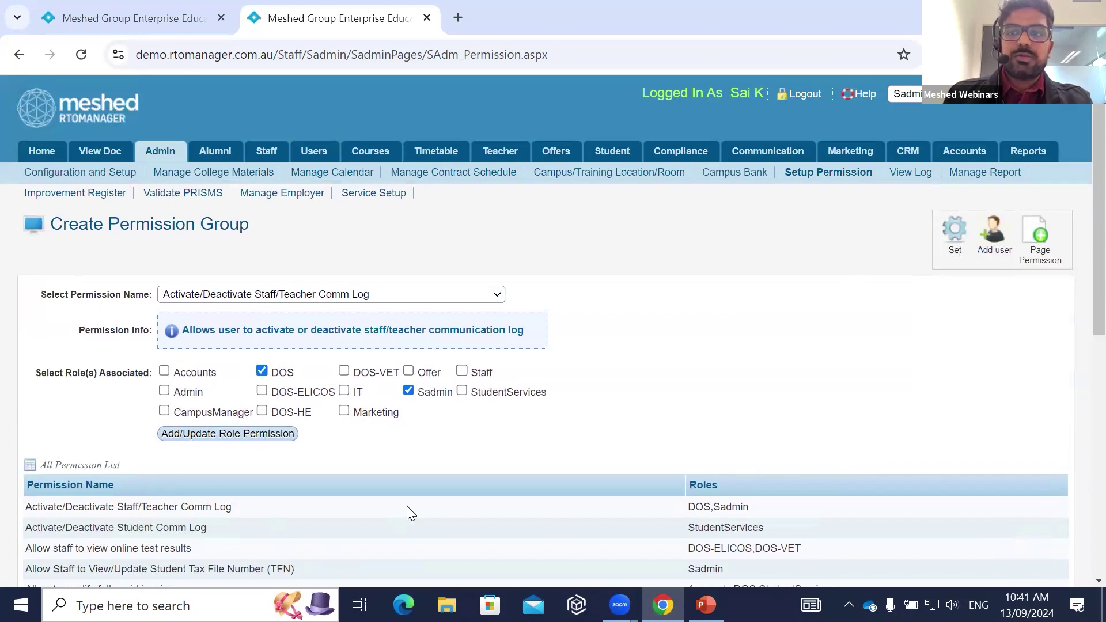
click(186, 295)
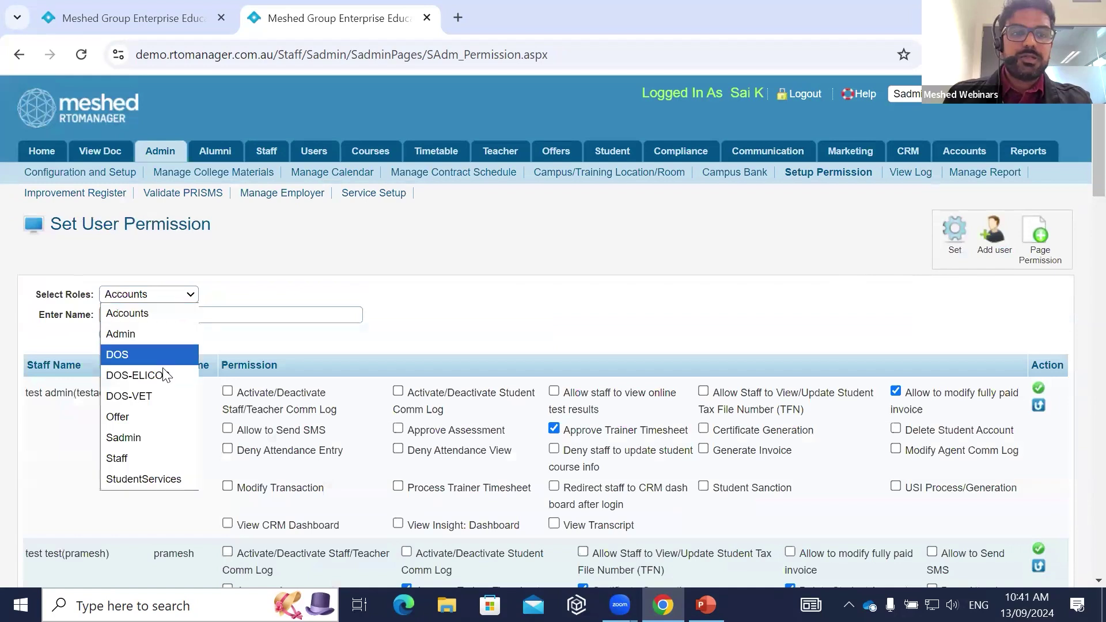
click(155, 479)
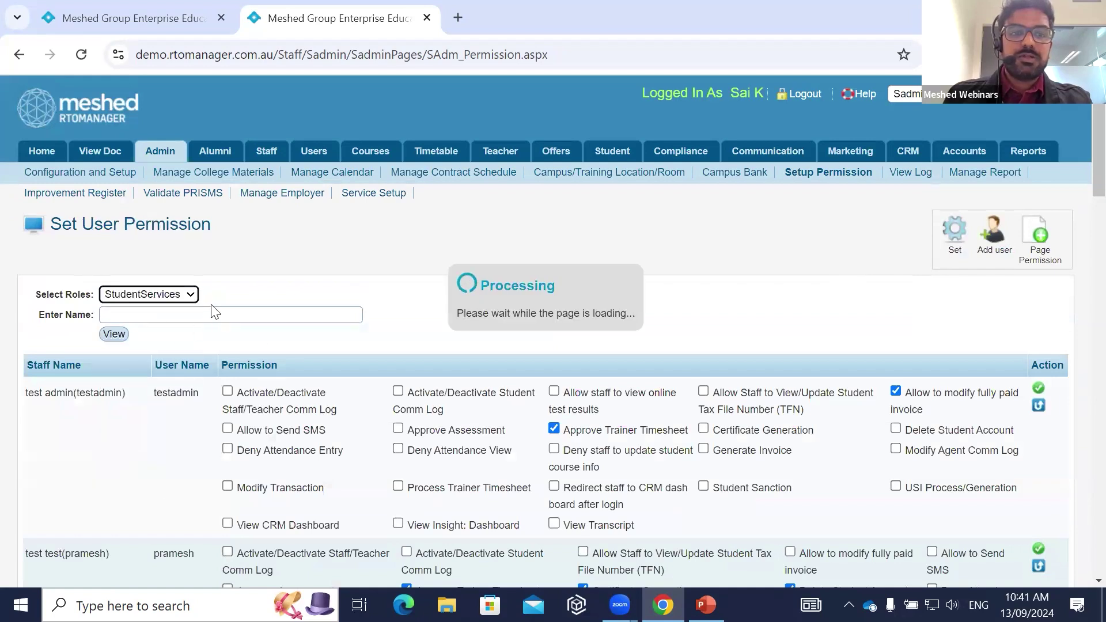
scroll(471, 291, down, 2)
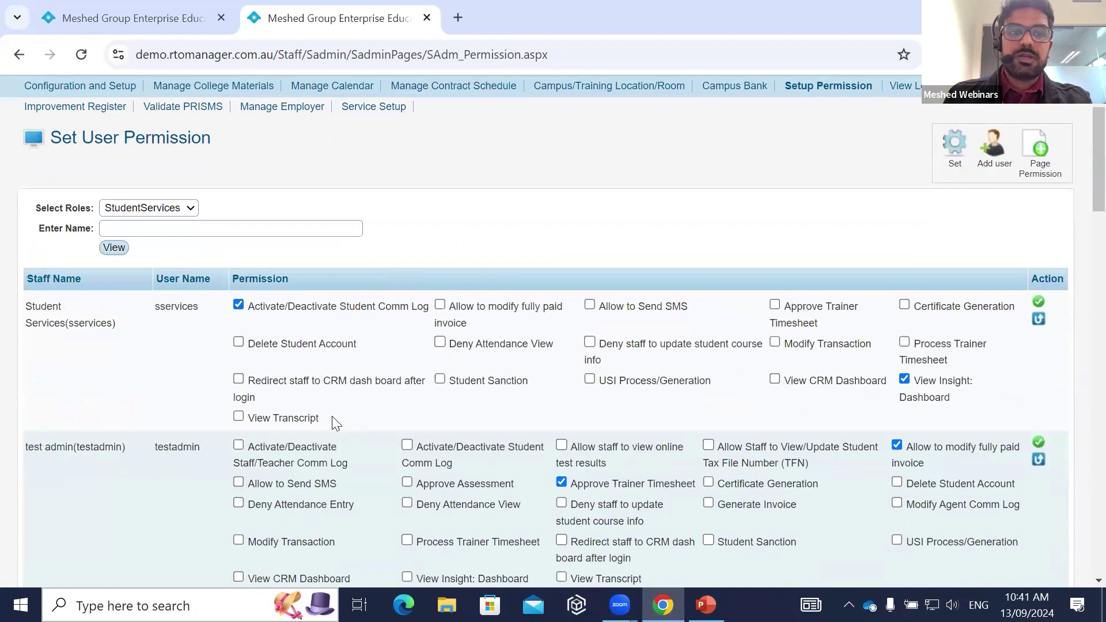
click(589, 306)
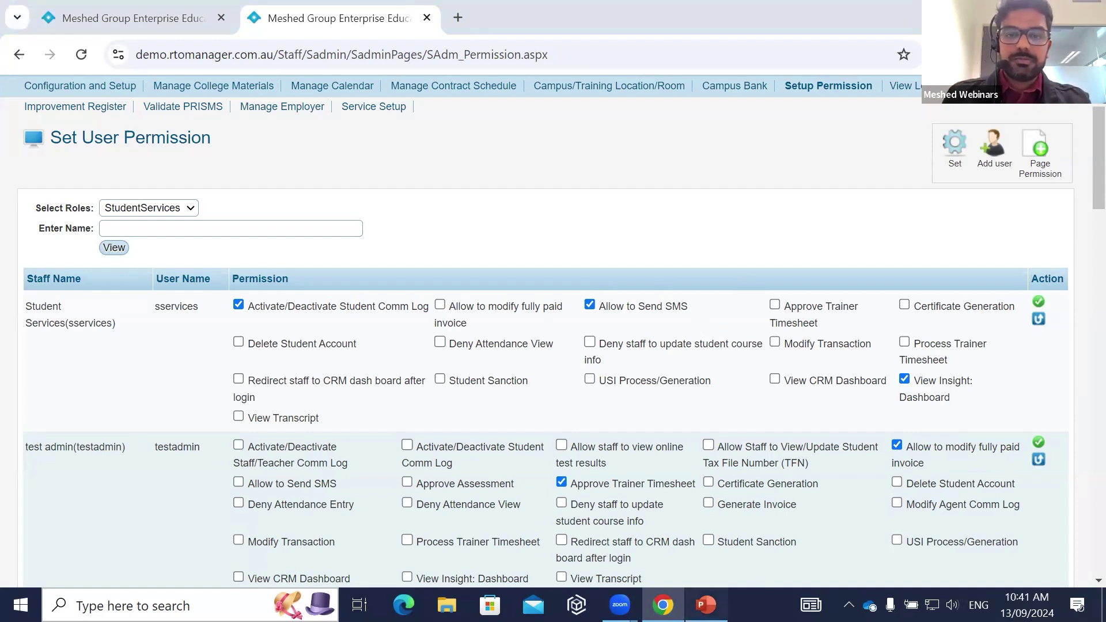
Switch to the PowerPoint presentation and show the Manage User Accounts slide.
click(706, 604)
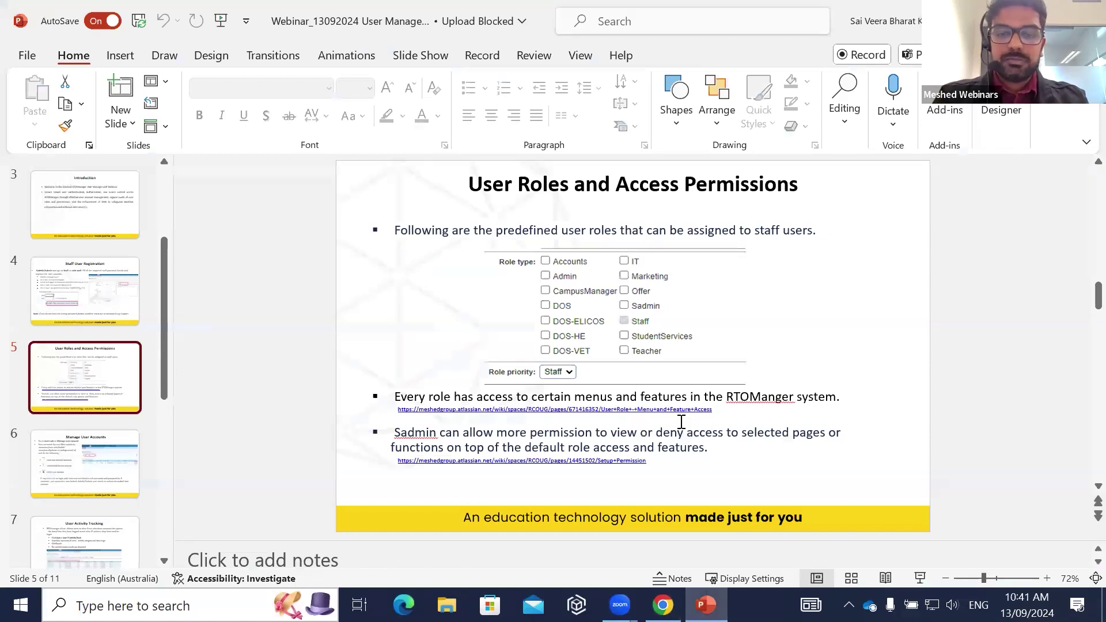
key(Down)
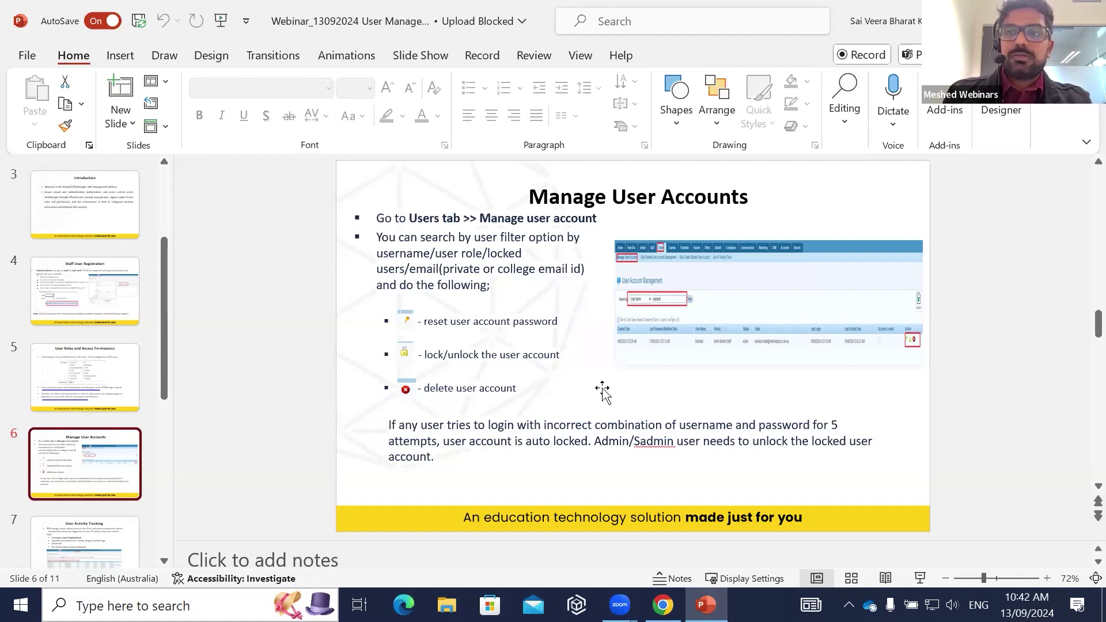
Switch to RTOManager in the browser, open Manage User Account, and list accounts by All User.
key(alt+Tab)
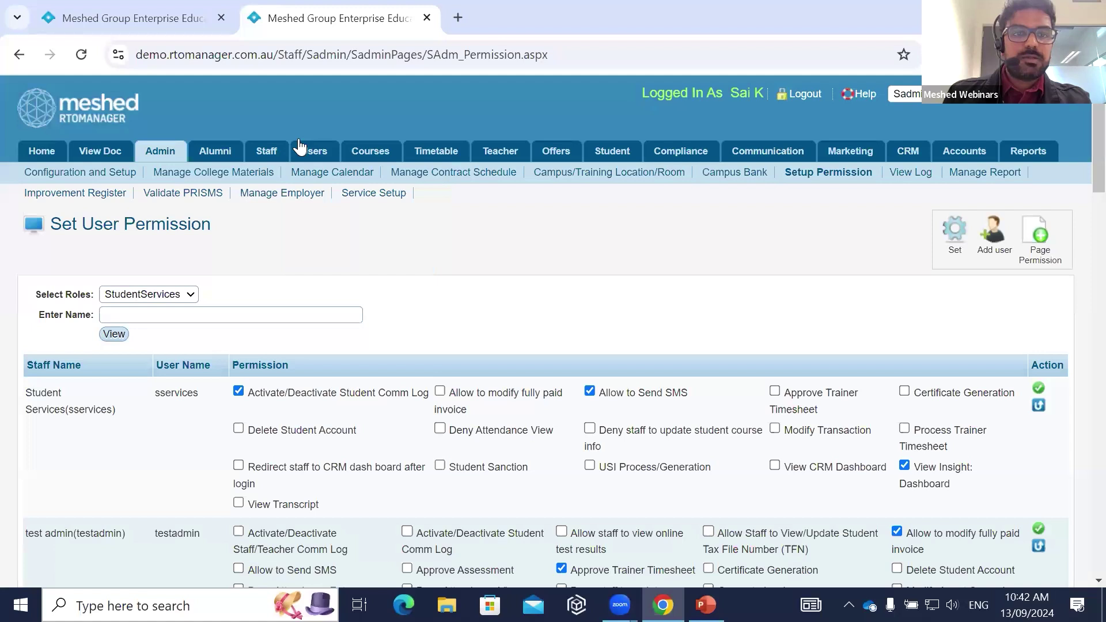
mouse_move(311, 148)
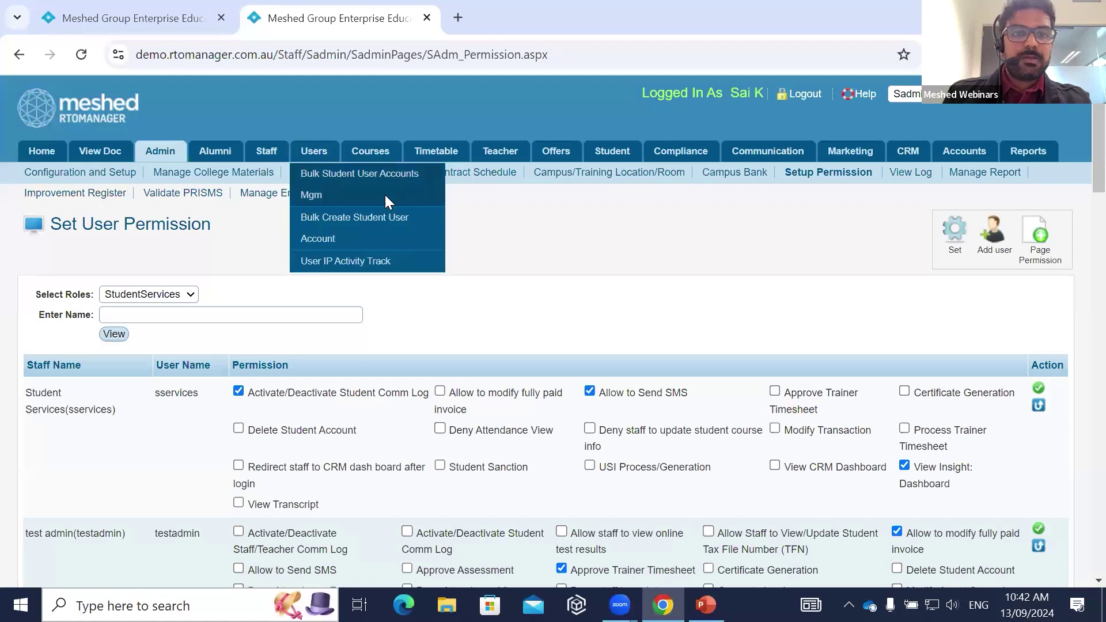
click(318, 167)
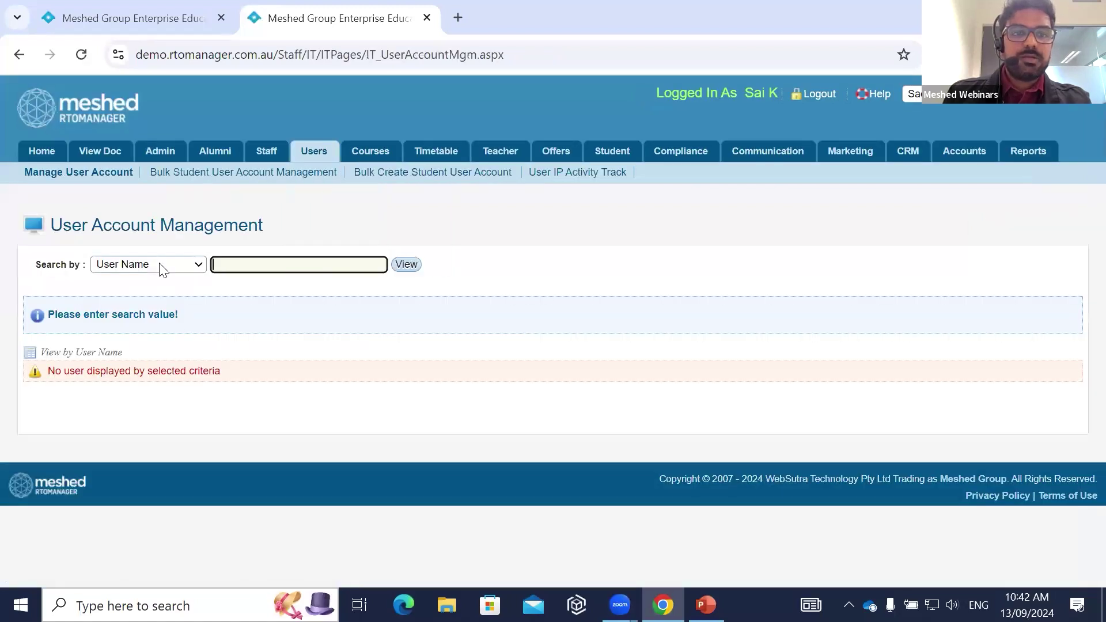
click(162, 266)
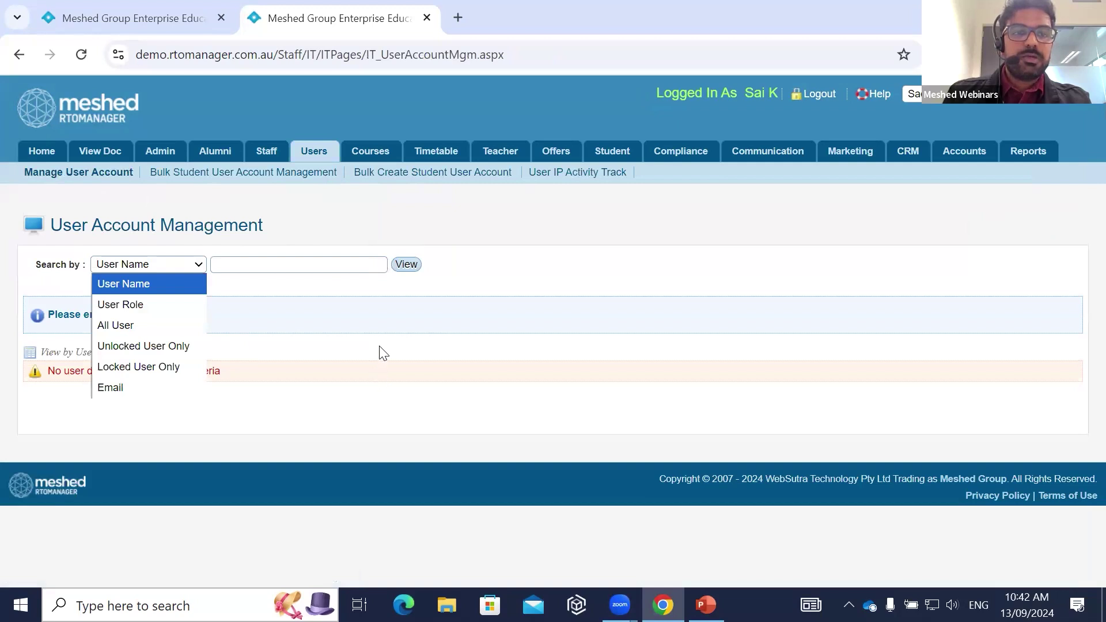
click(174, 325)
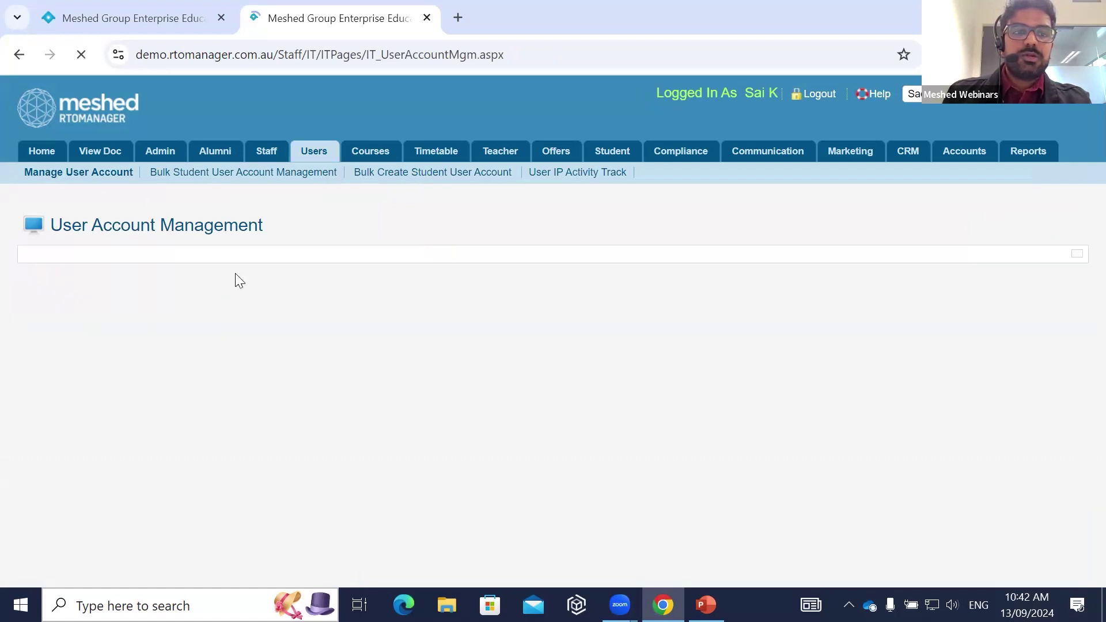
Filter the user account list to Unlocked User Only.
click(129, 269)
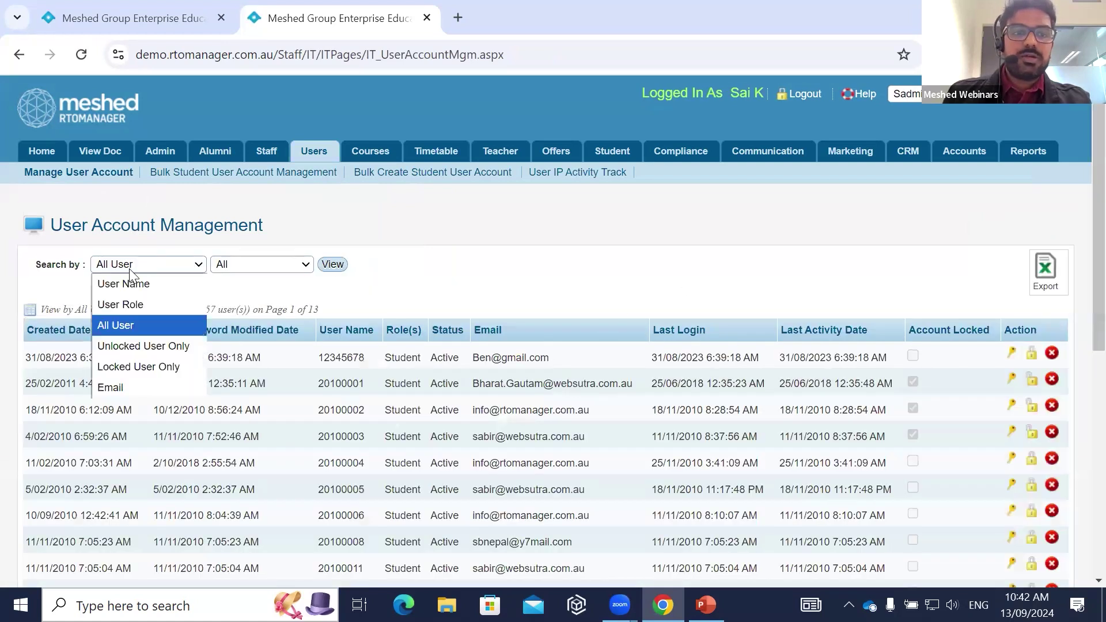
click(153, 347)
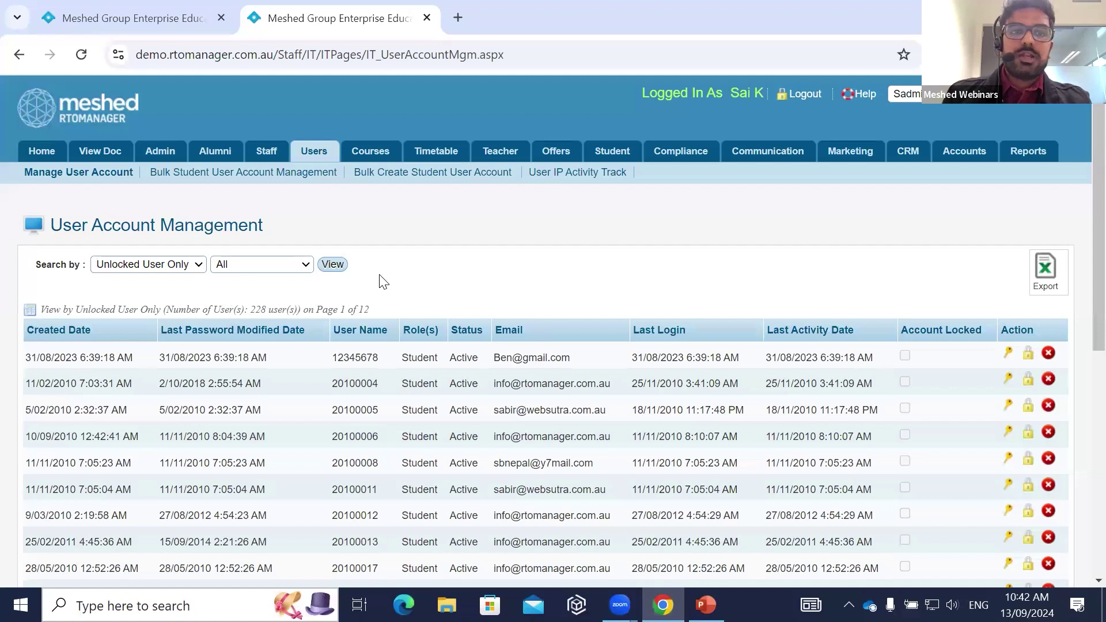
click(184, 266)
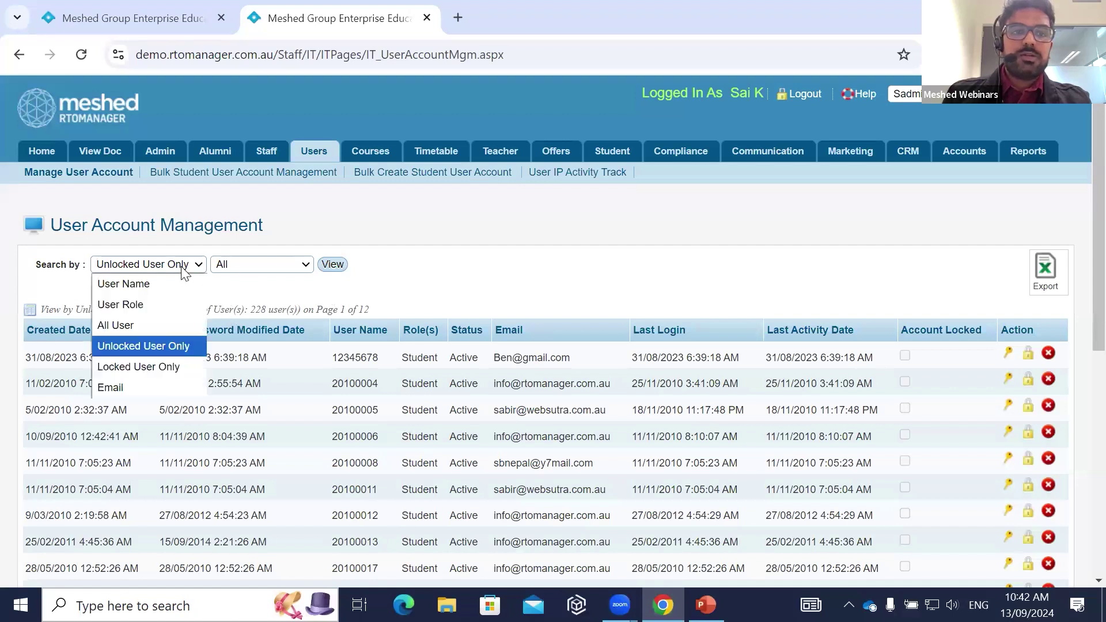
click(161, 344)
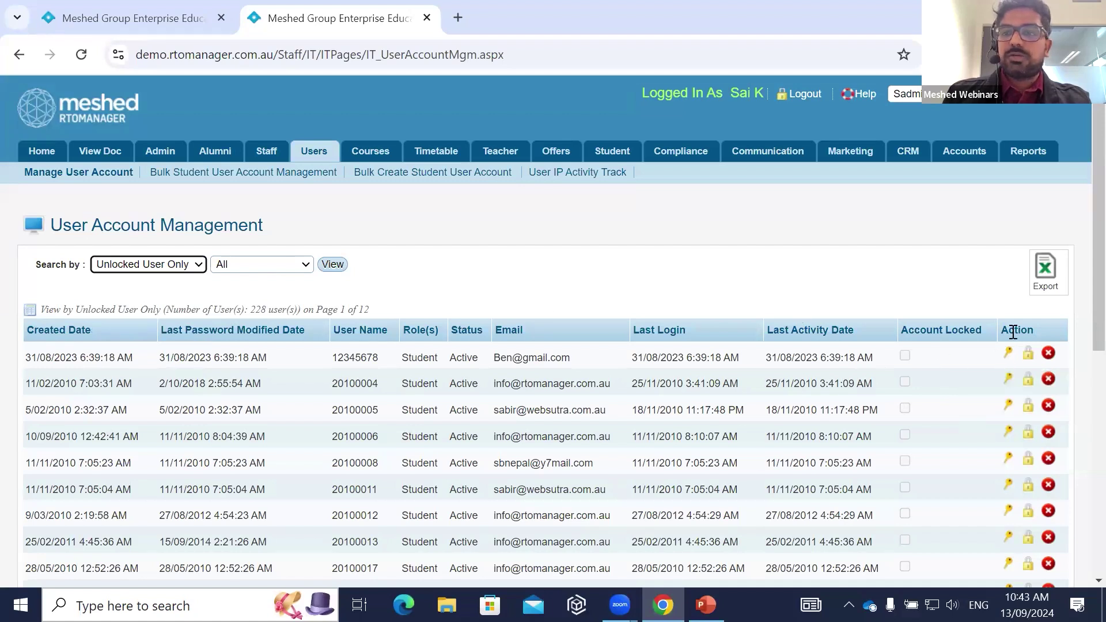
Inspect the Reset Password options for the first listed user, close them without resetting, and look at the lock action.
click(1008, 355)
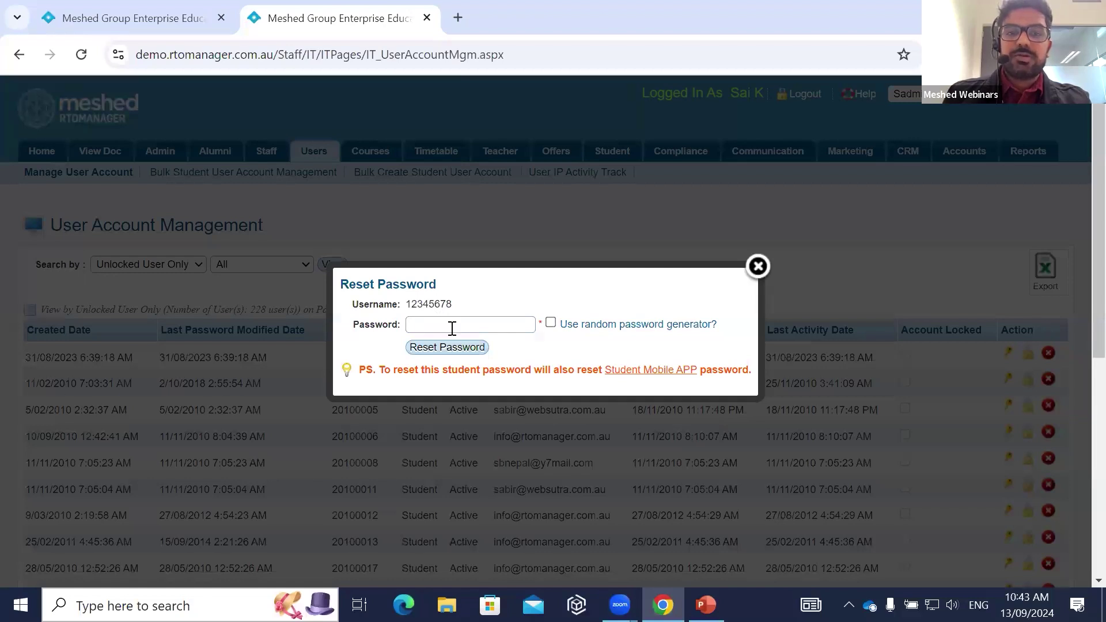
click(757, 267)
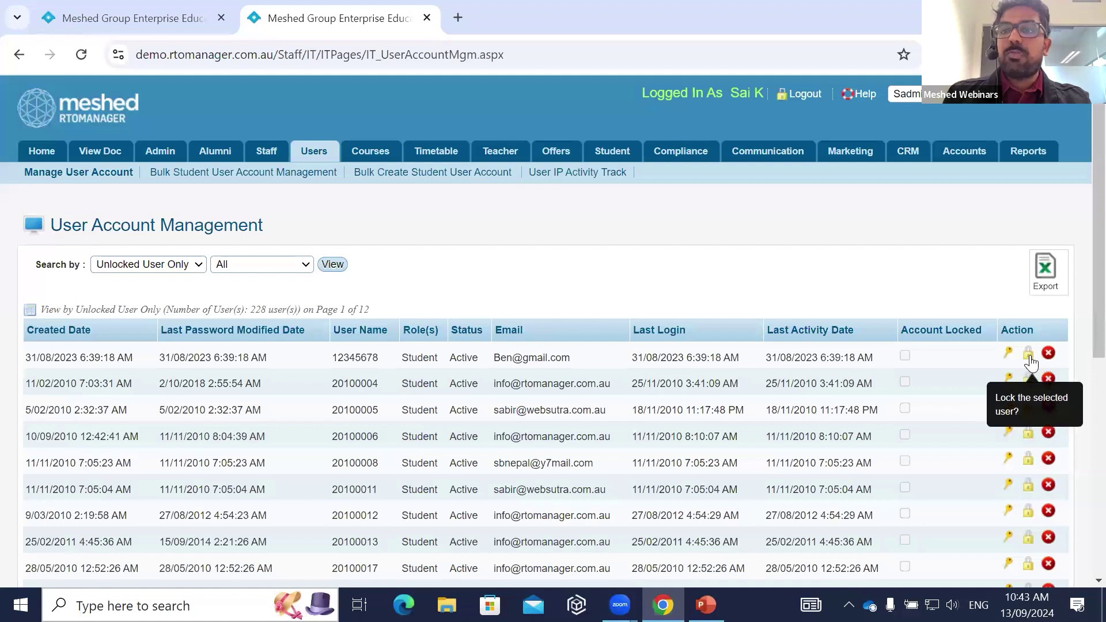
scroll(139, 229, down, 4)
scroll(139, 229, up, 4)
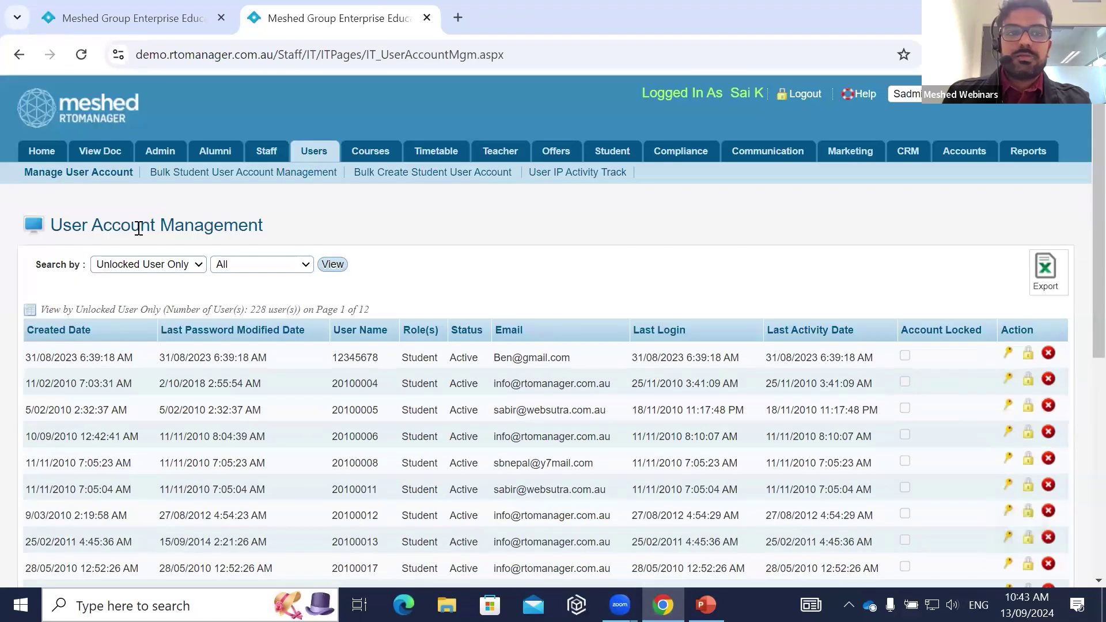
Filter the accounts to Locked User Only, unlock the first listed student account, and review the remaining locked users.
click(164, 265)
click(156, 369)
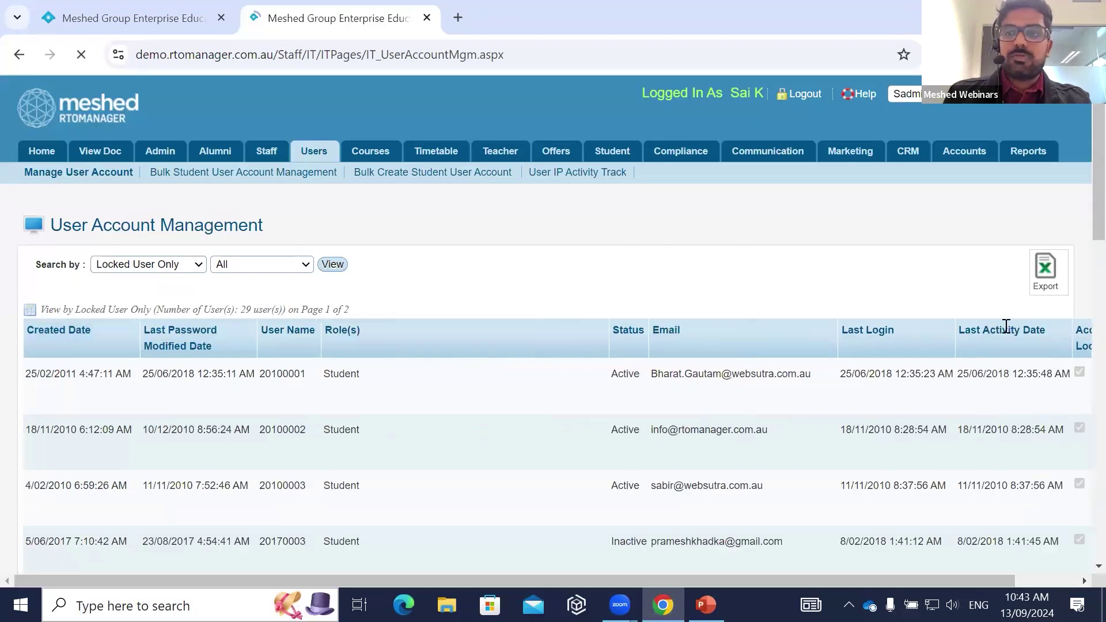
drag(829, 580, 893, 581)
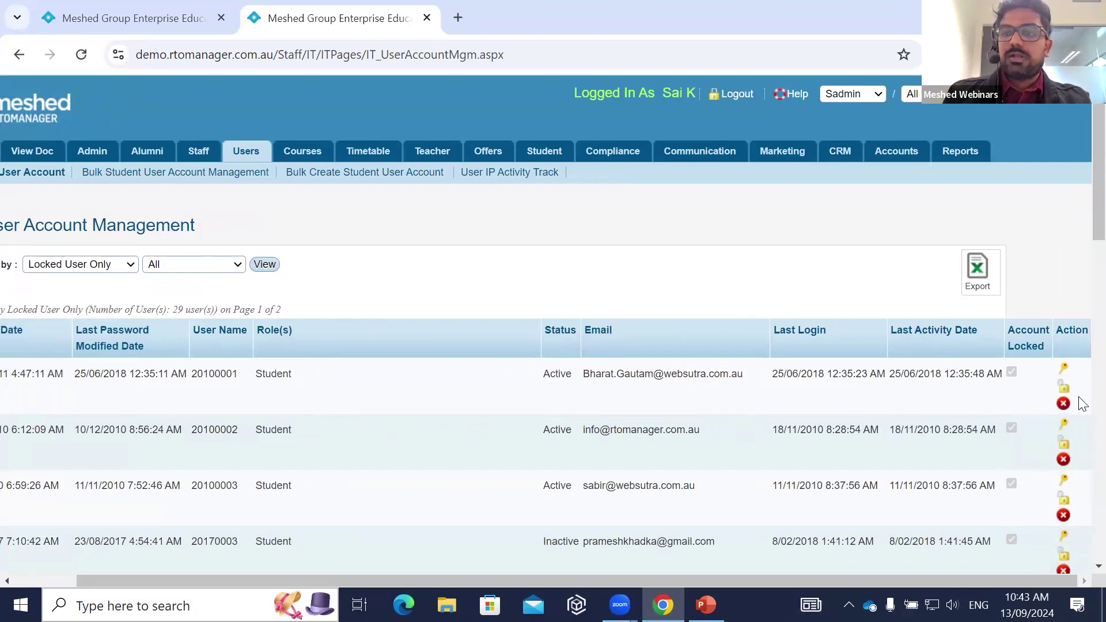
click(1063, 388)
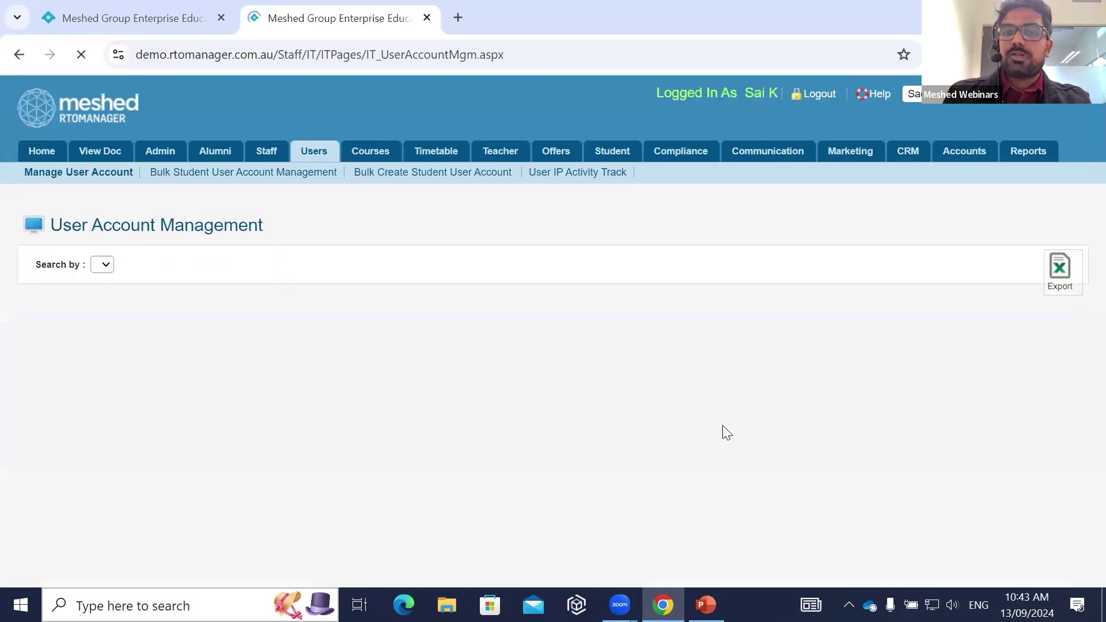
drag(684, 577, 947, 576)
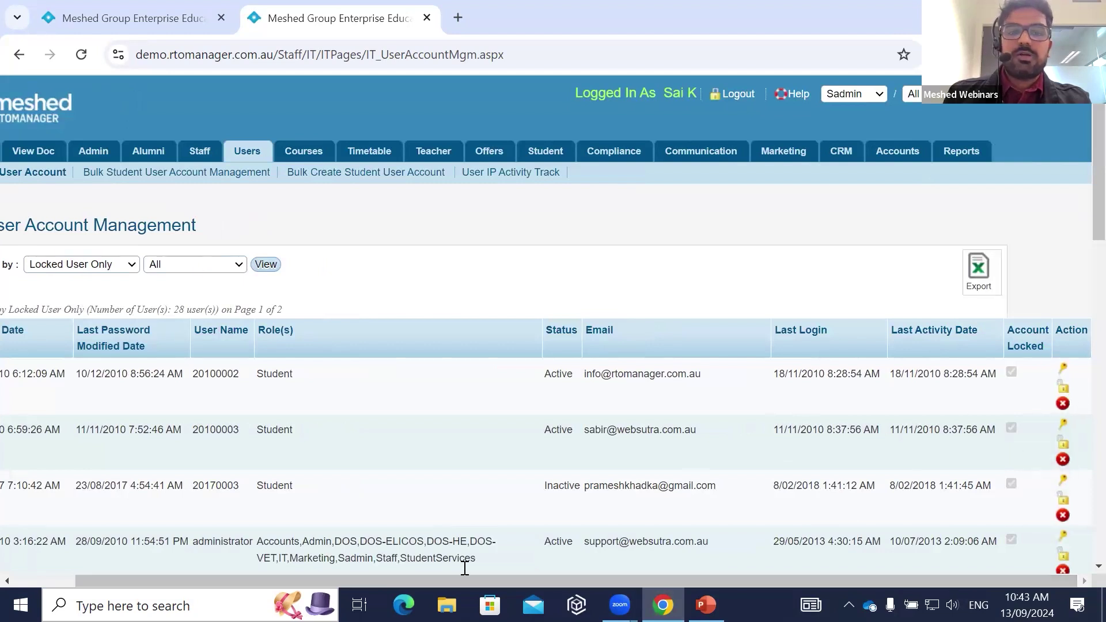
drag(417, 581, 352, 580)
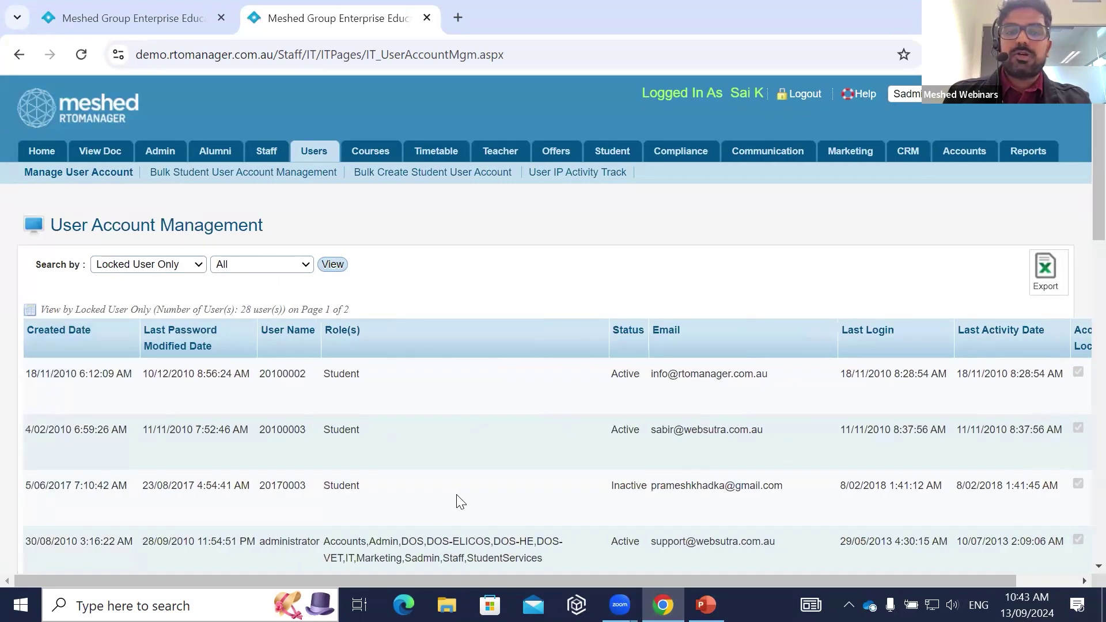
drag(448, 581, 643, 562)
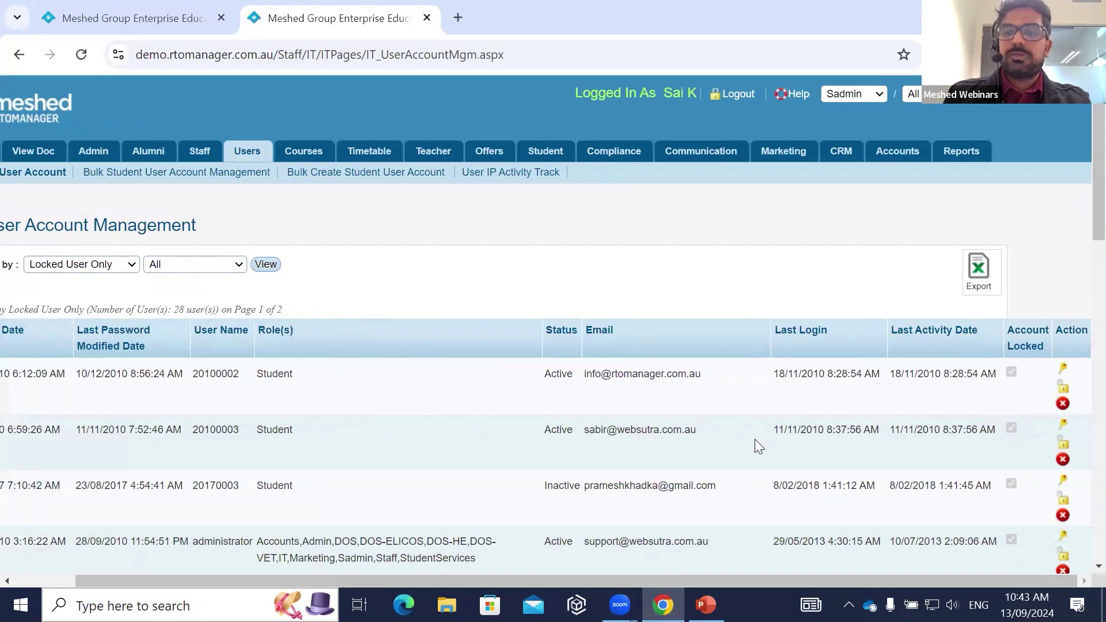
Filter the user accounts by the Accounts user role, review the listed columns and actions, and switch back to the PowerPoint presentation.
click(109, 267)
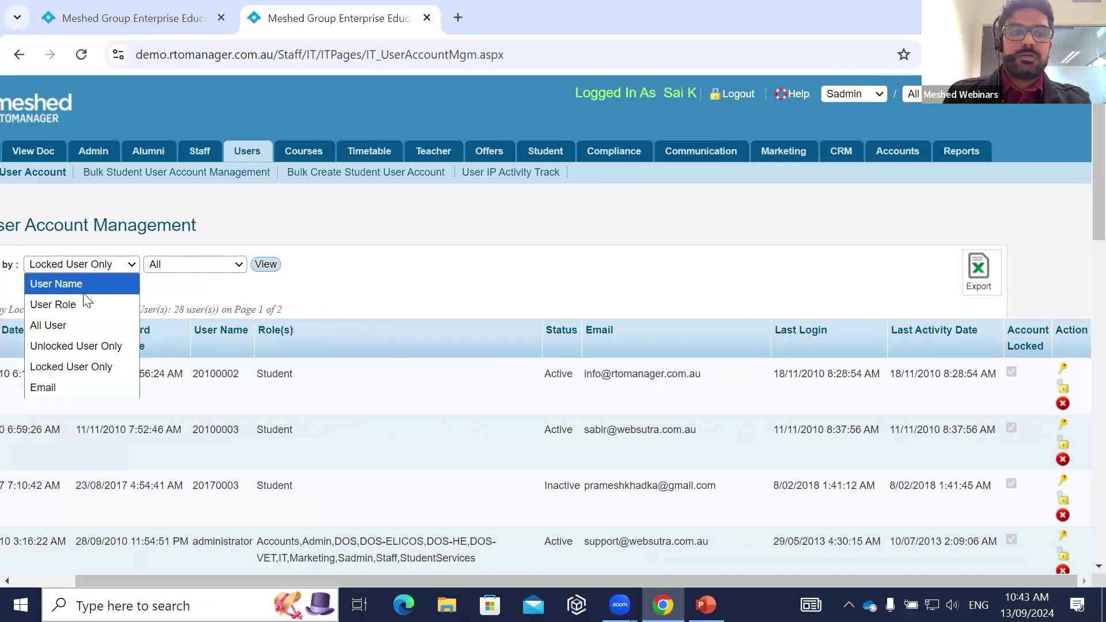
click(79, 305)
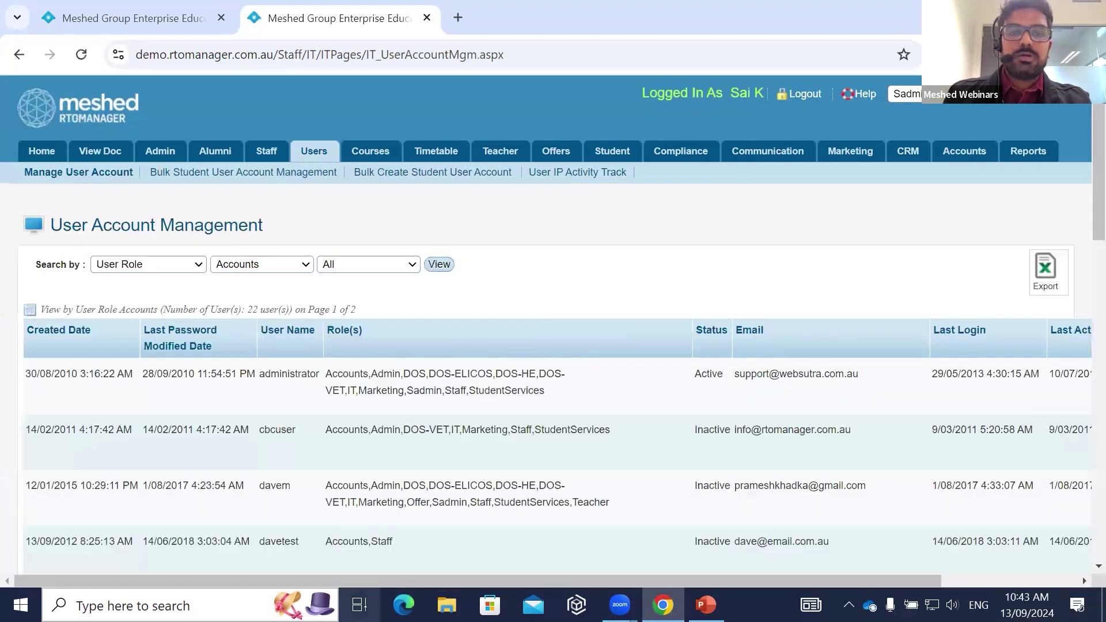
drag(395, 582, 791, 579)
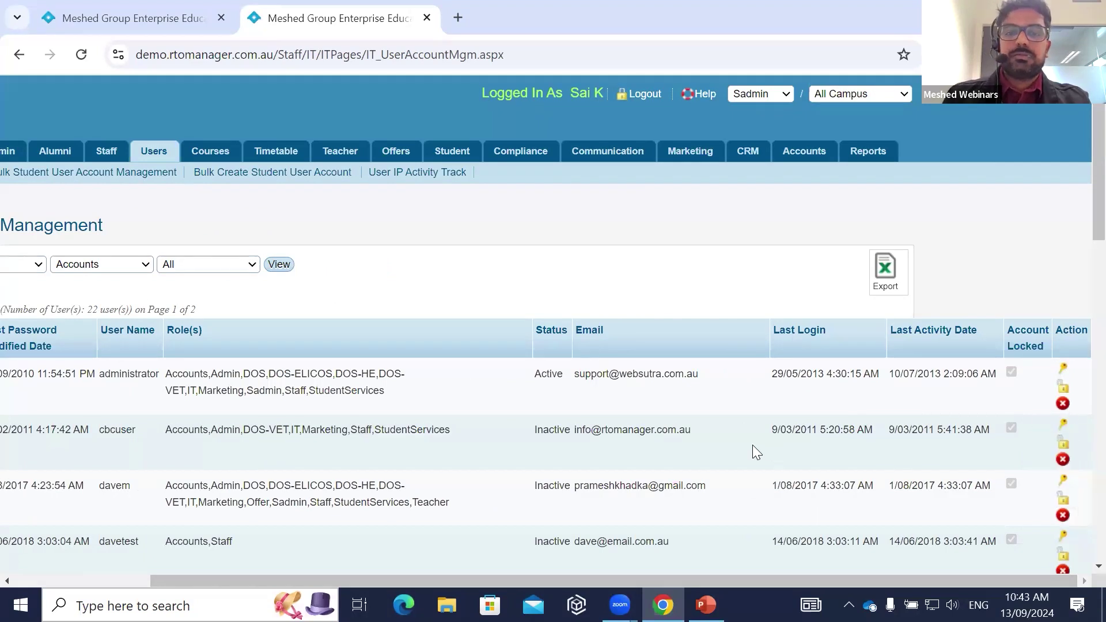
drag(663, 578, 573, 578)
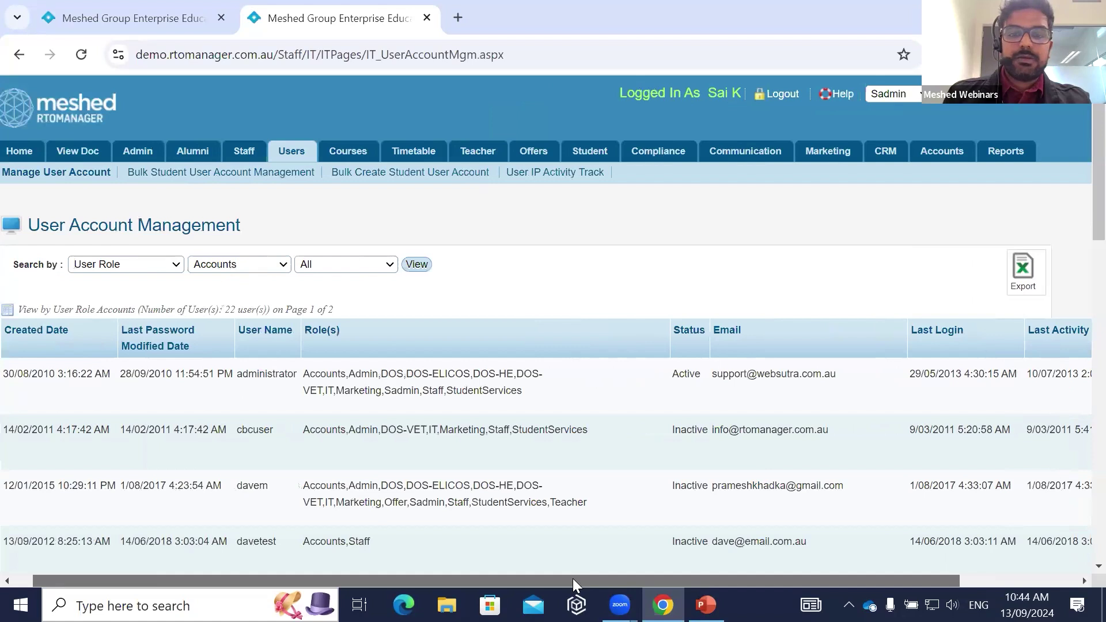
click(705, 605)
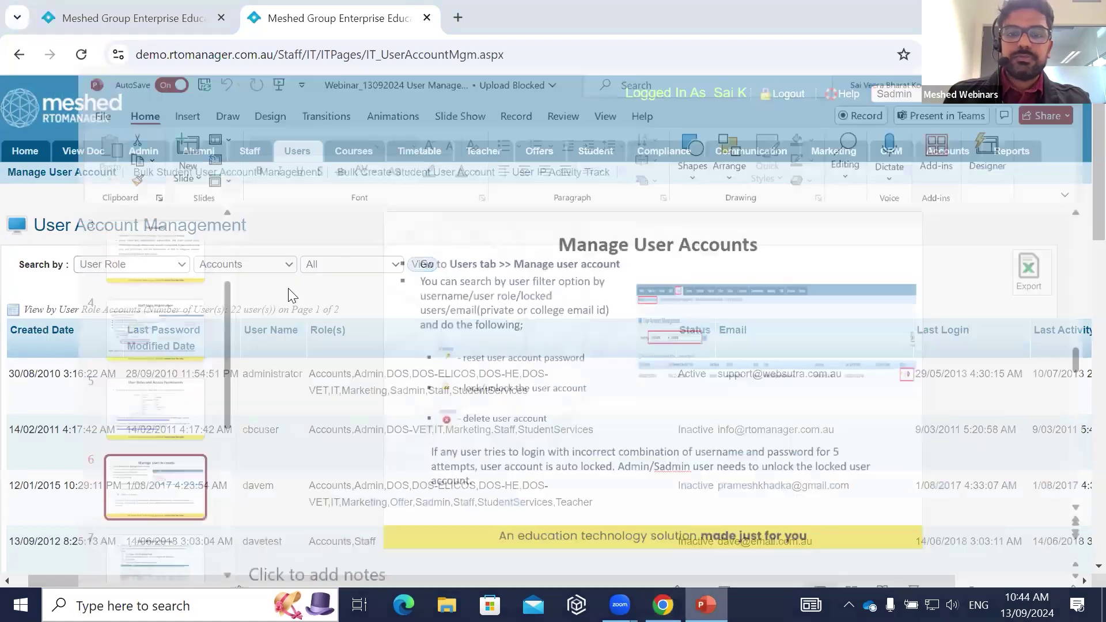